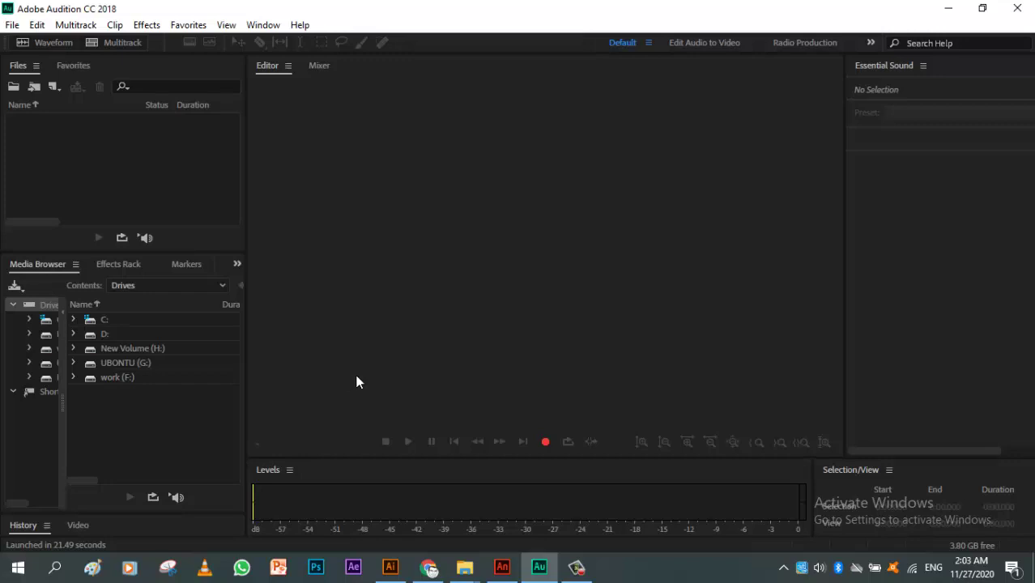
click(544, 444)
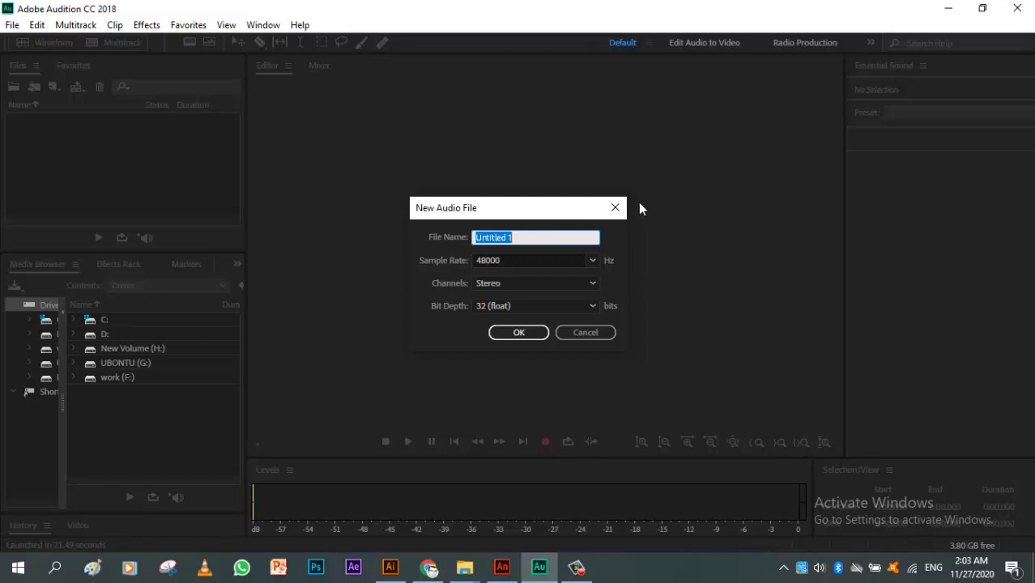
click(616, 209)
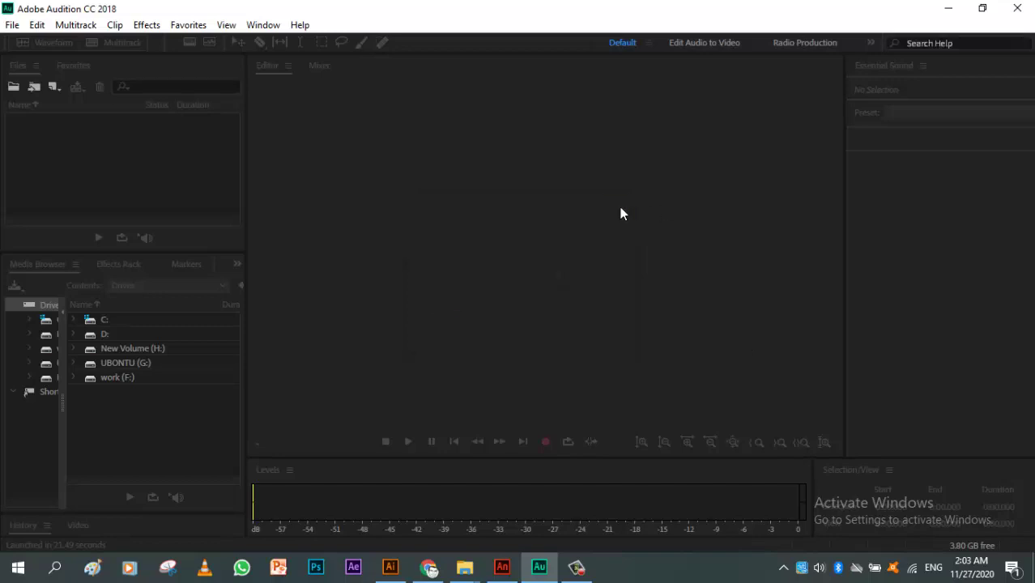
click(15, 24)
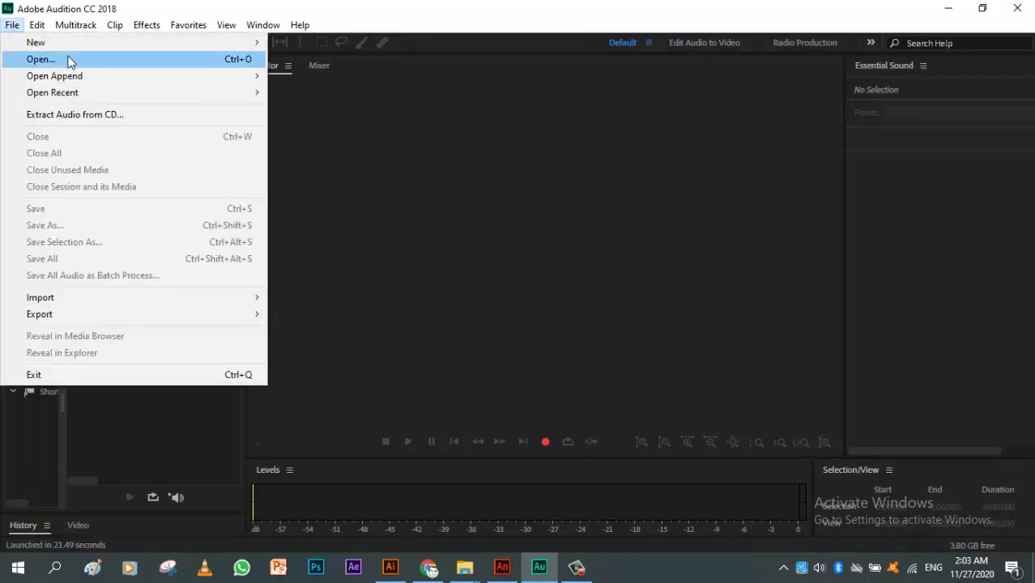
mouse_move(179, 43)
click(338, 59)
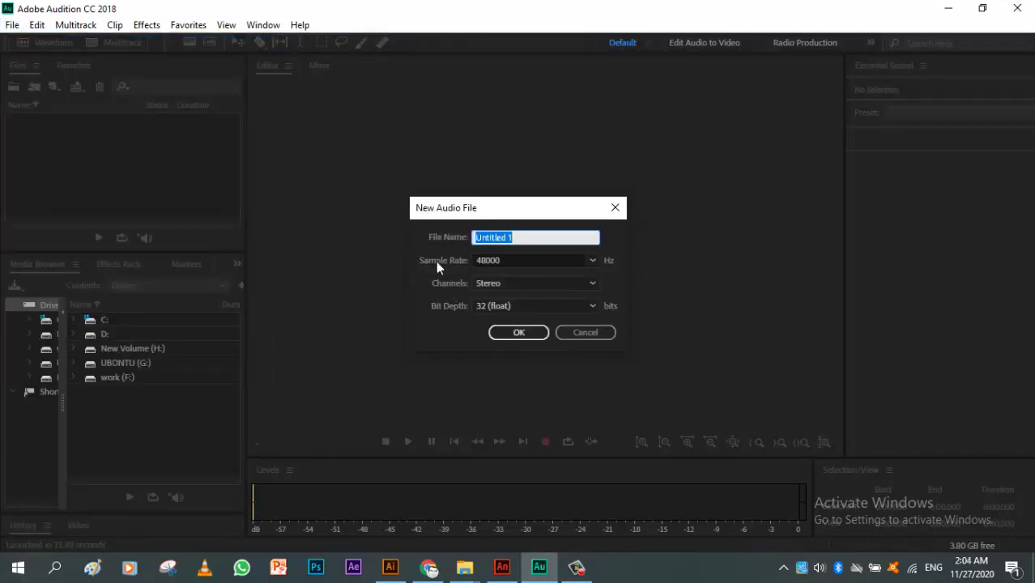
click(602, 334)
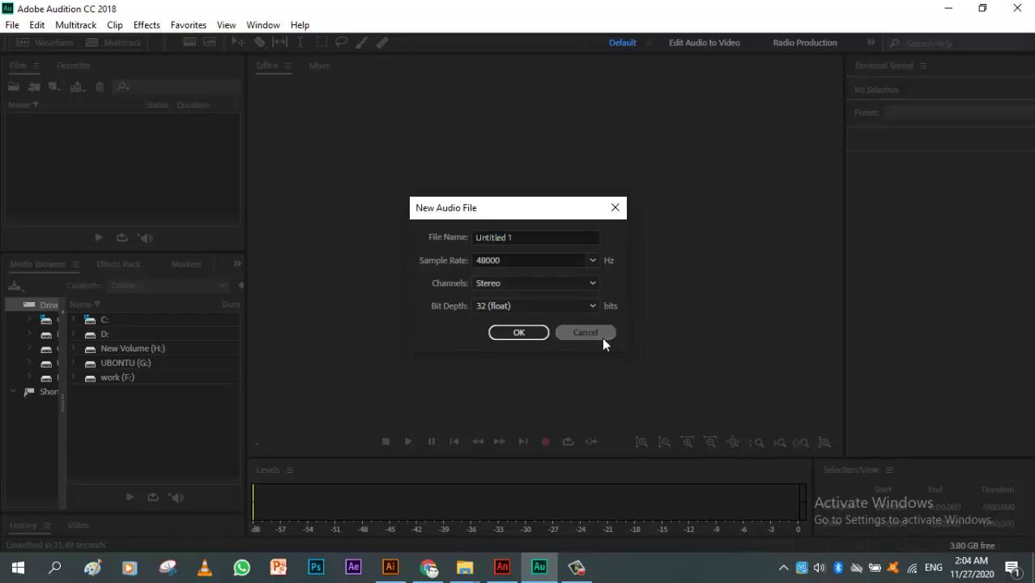
- Start a new audio recording file, set its bit depth to 16 and name it nemo
click(545, 442)
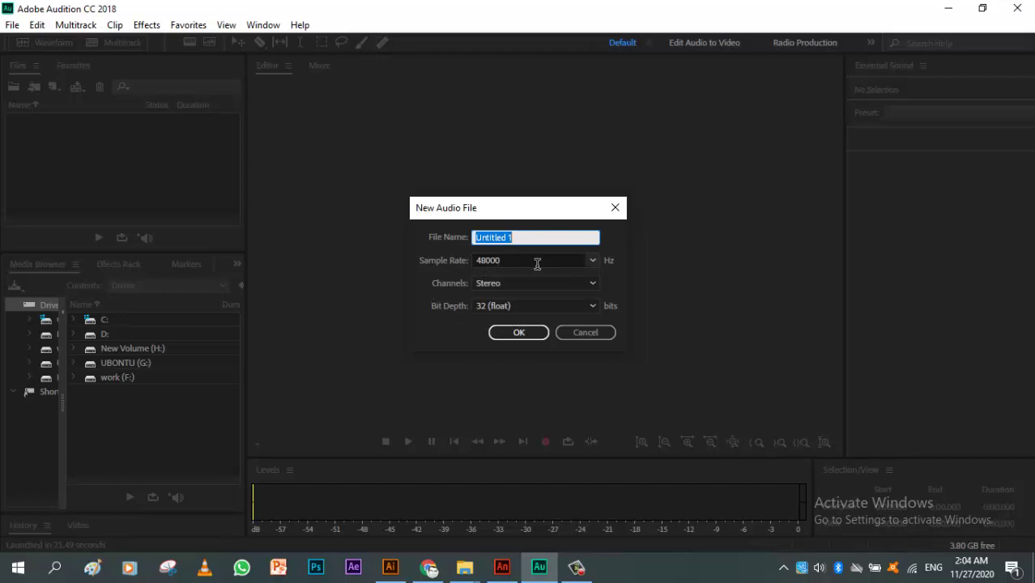
click(525, 305)
click(543, 339)
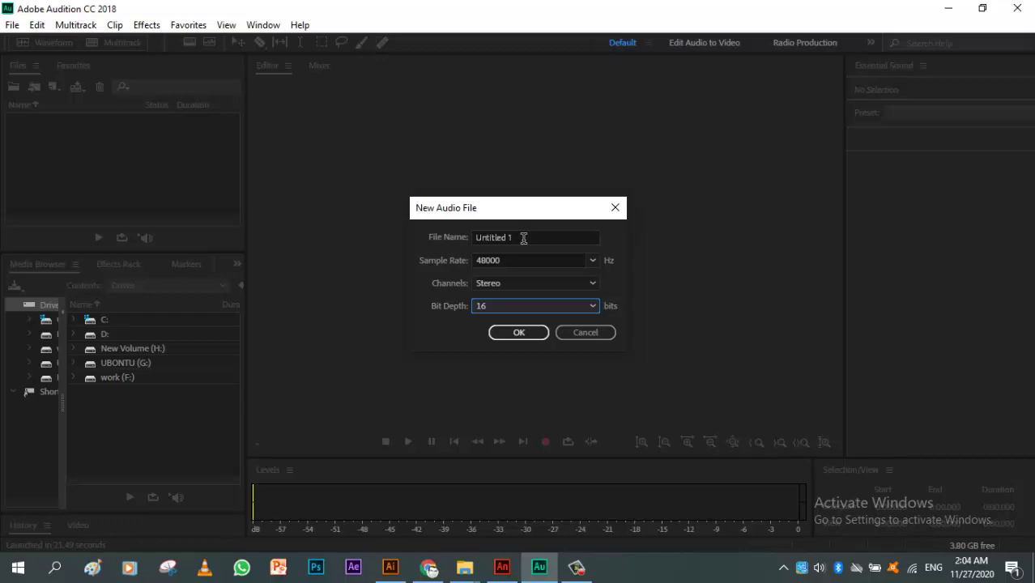
drag(523, 238, 459, 235)
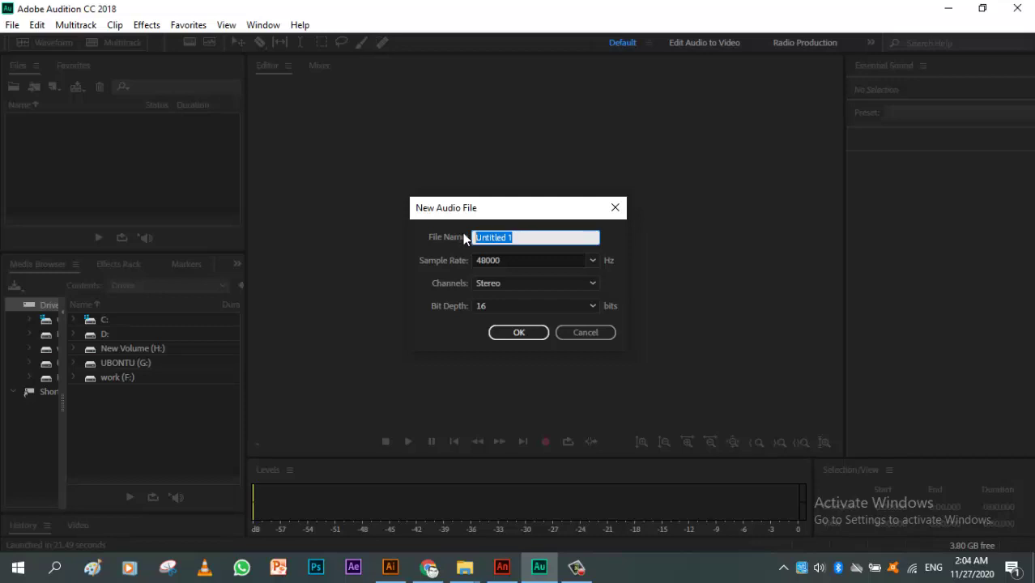
text(nemo)
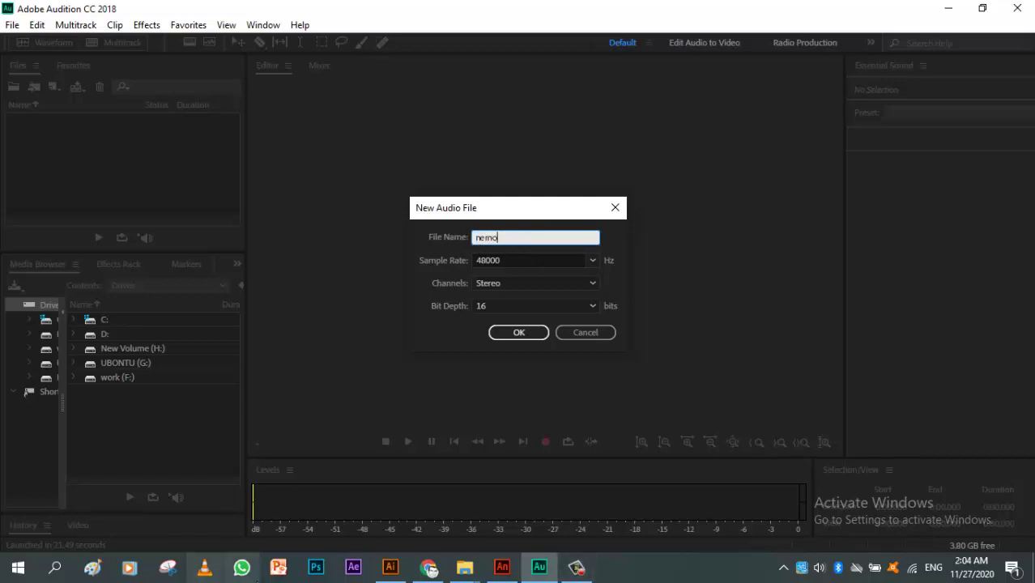
- Switch to File Explorer, go to the Task 01 folder inside Week 02, and open script.docx
click(468, 570)
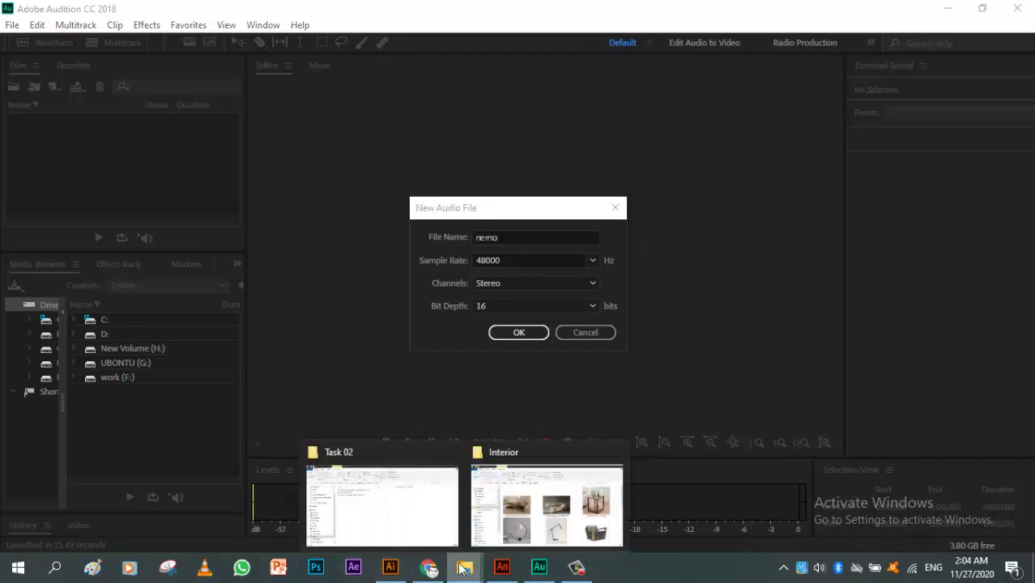
click(409, 491)
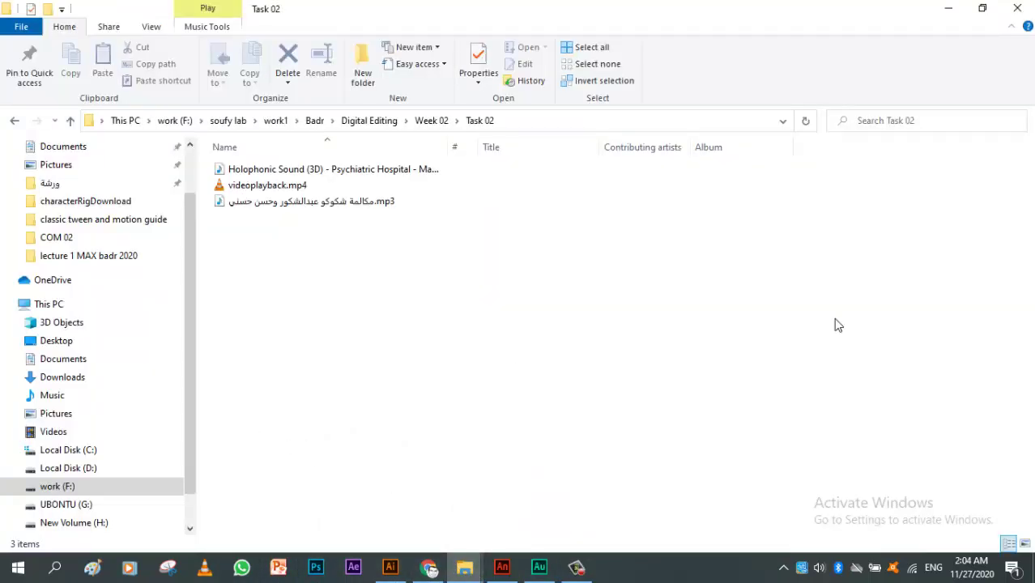
click(433, 127)
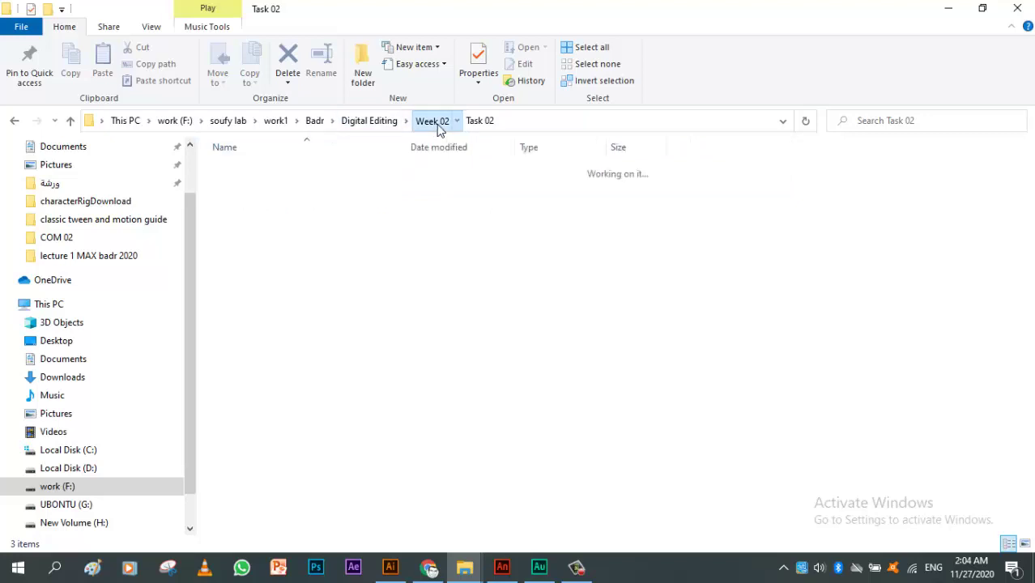
click(255, 172)
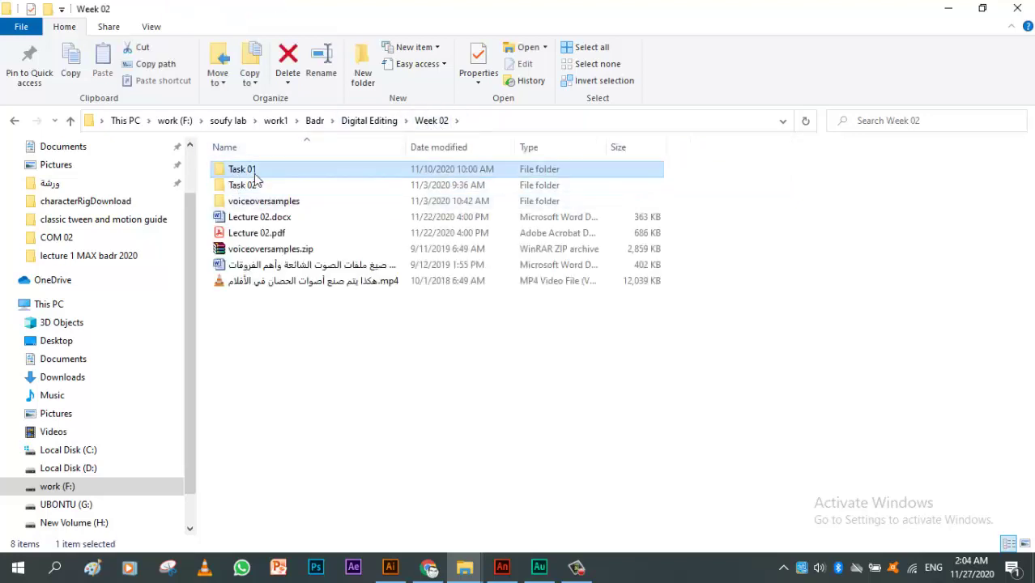
double_click(254, 172)
double_click(275, 203)
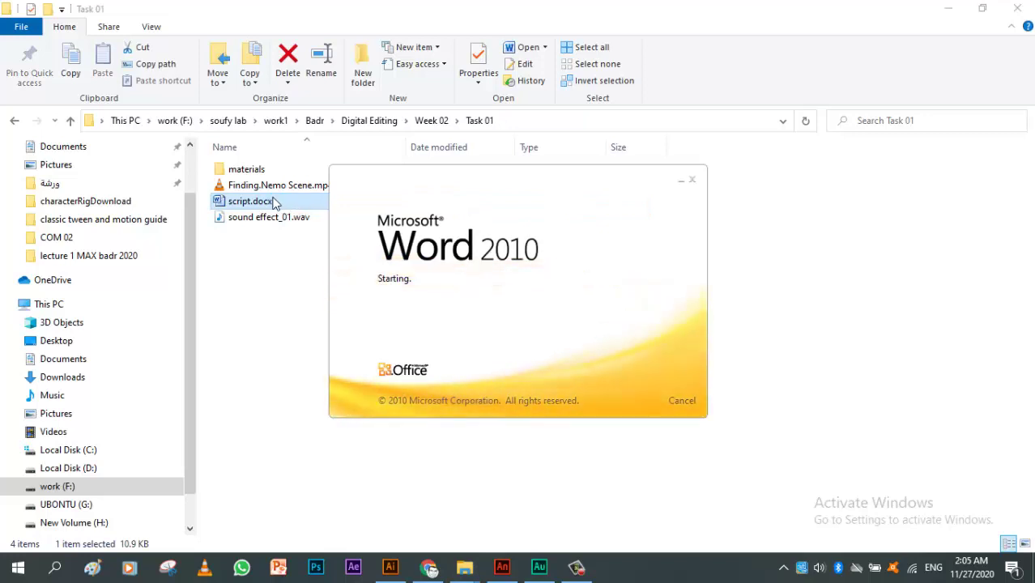
- Play Finding.Nemo Scene.mp4 and close the player, and read the dialogue table in script.docx
click(267, 186)
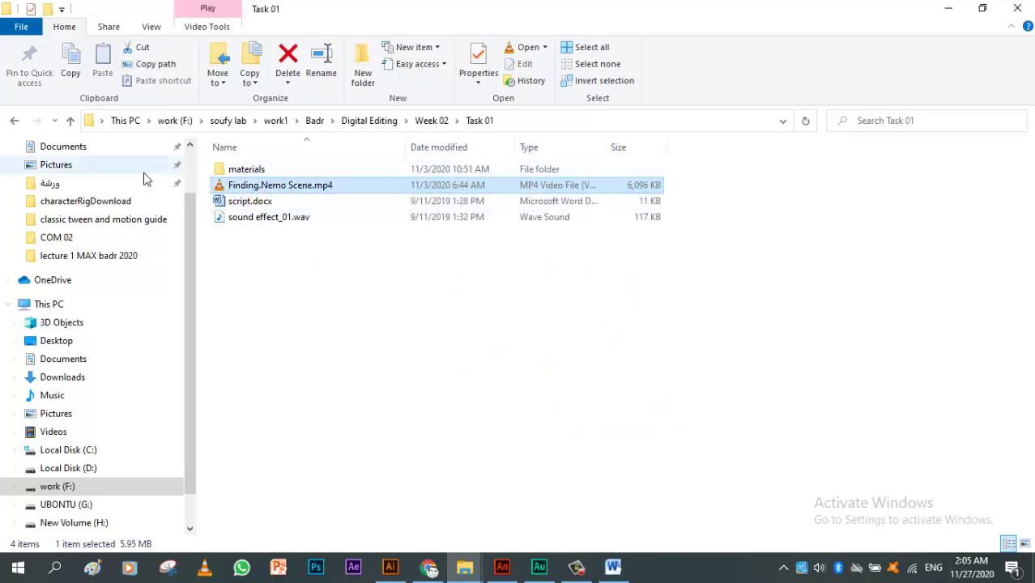
double_click(302, 184)
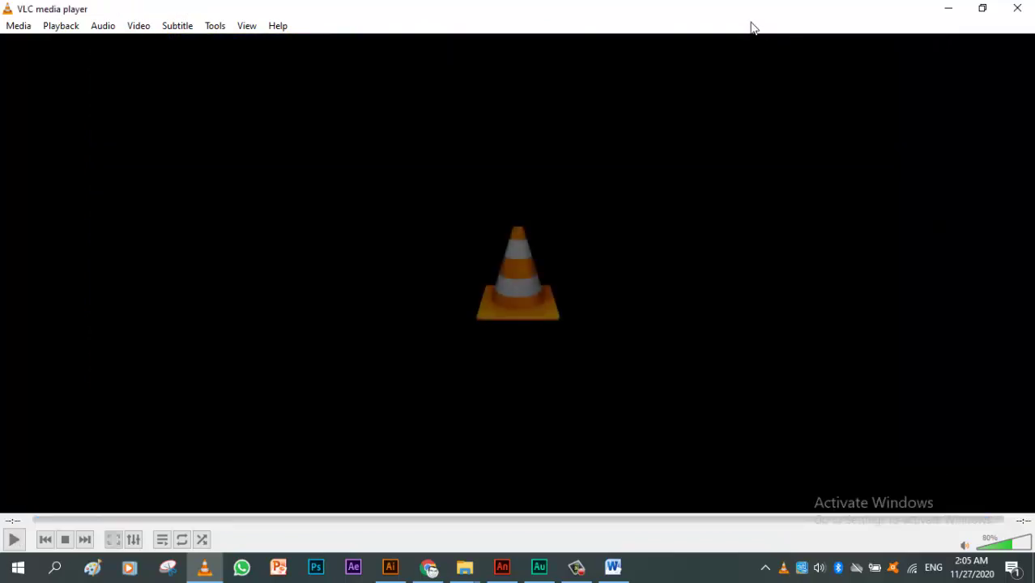
click(1017, 8)
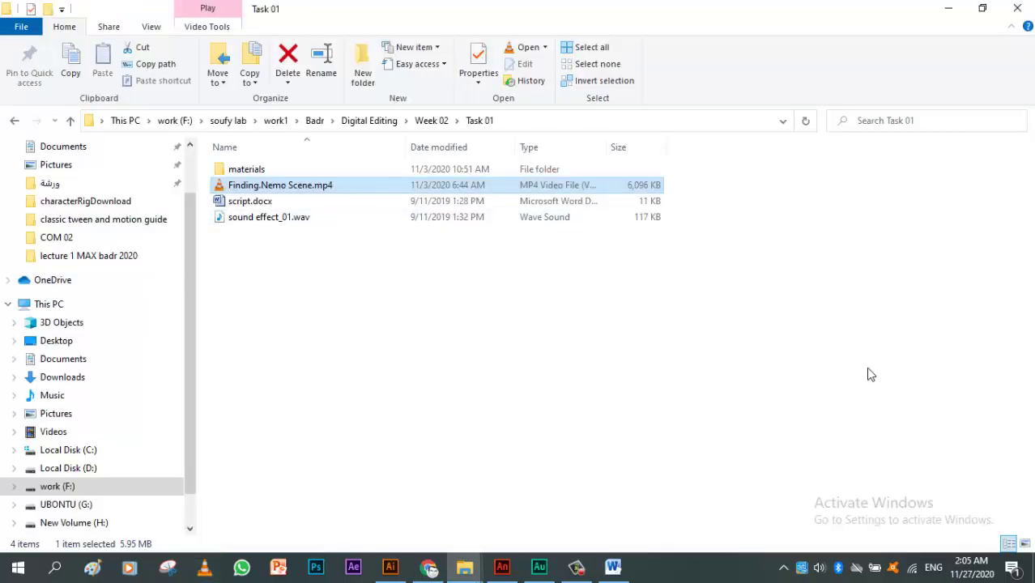
click(629, 569)
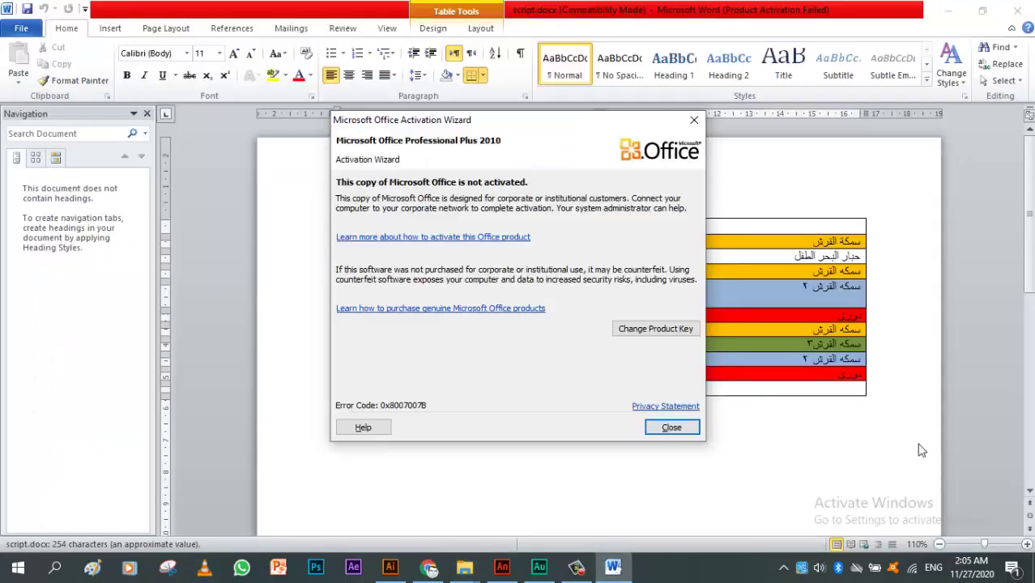
click(682, 428)
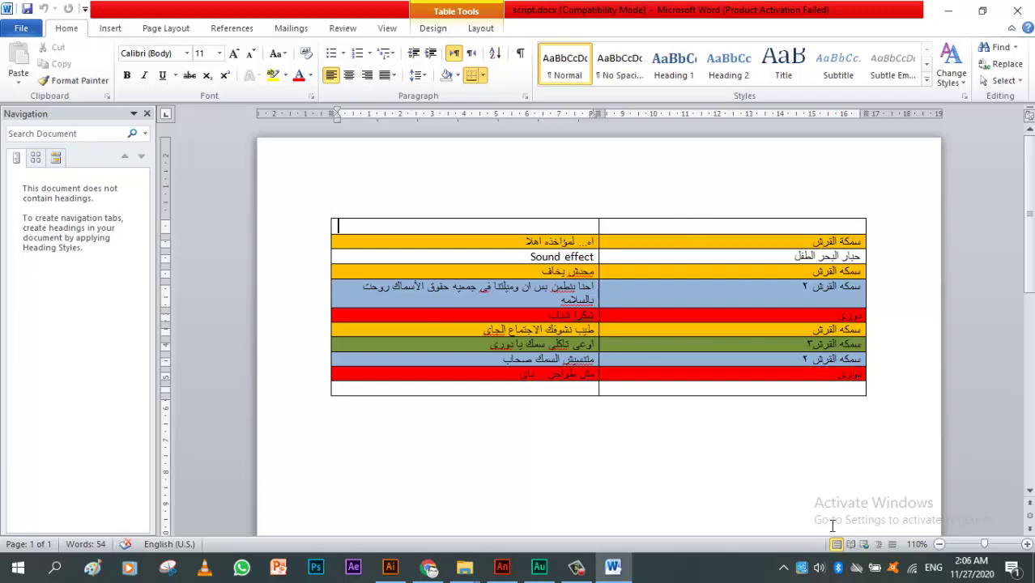
- Switch back to Adobe Audition, create the new audio file as shark 01, and record about 16 seconds of voice
click(537, 569)
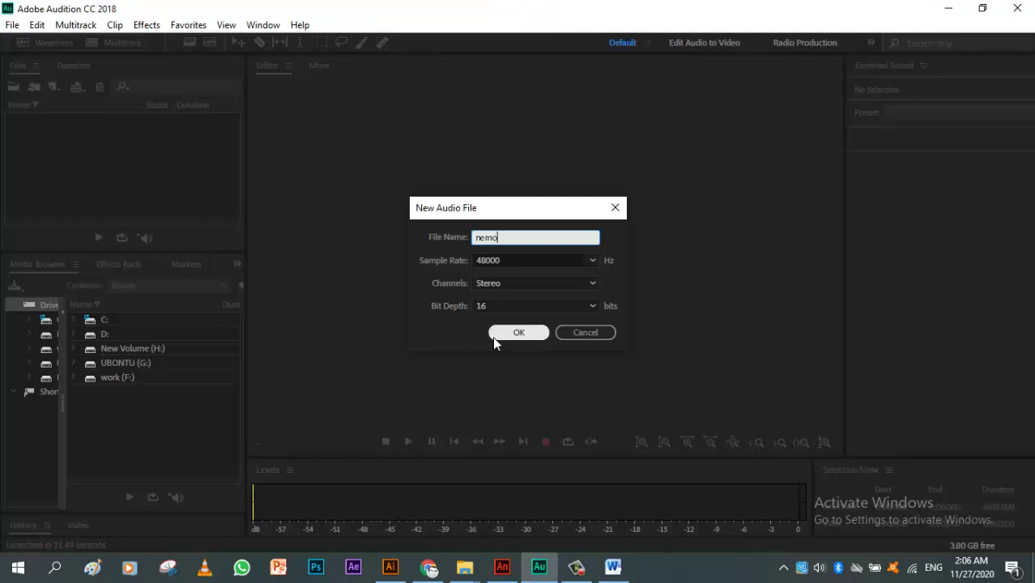
drag(521, 237, 452, 237)
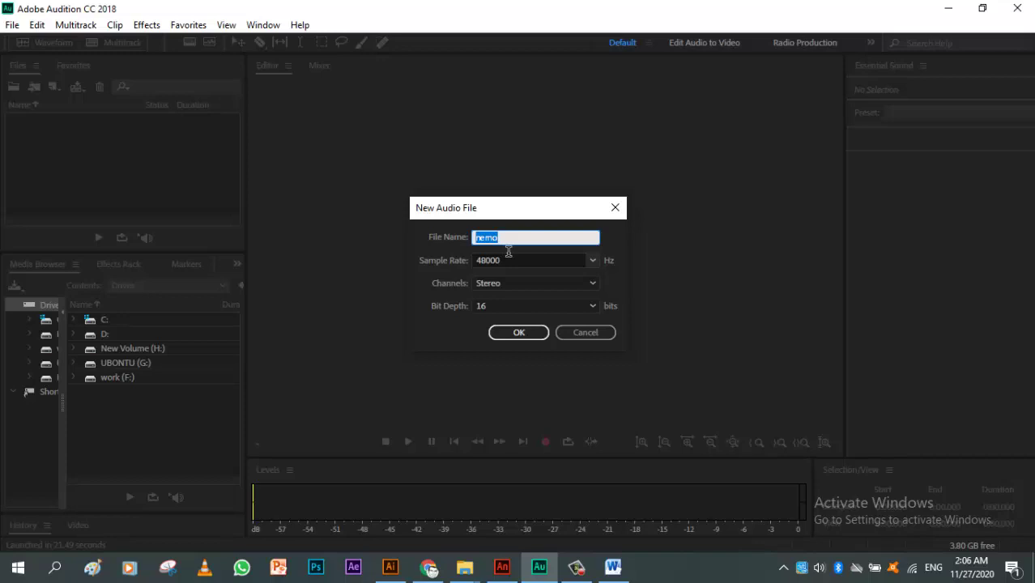
text(shark 01)
click(529, 331)
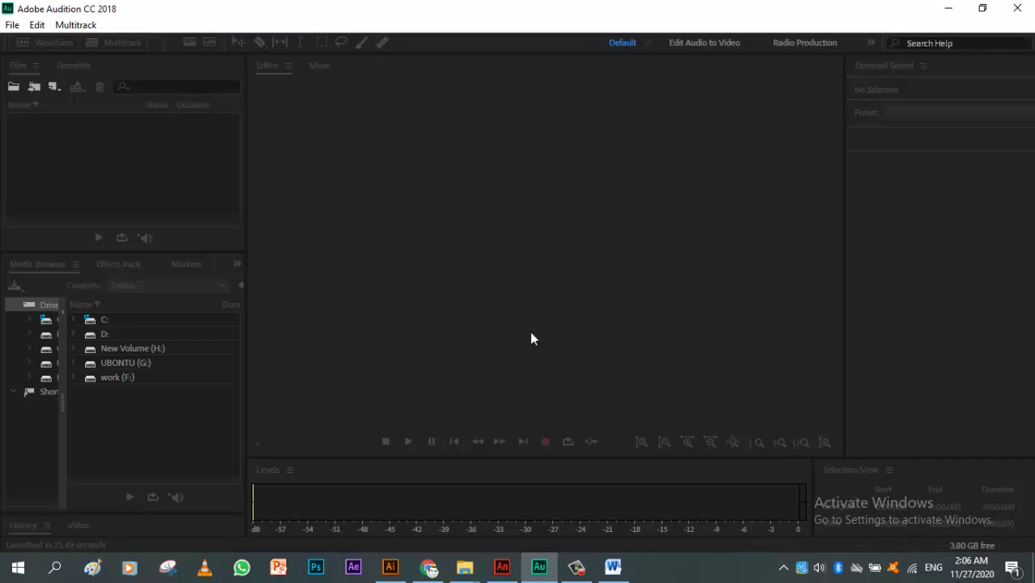
key(shift+space)
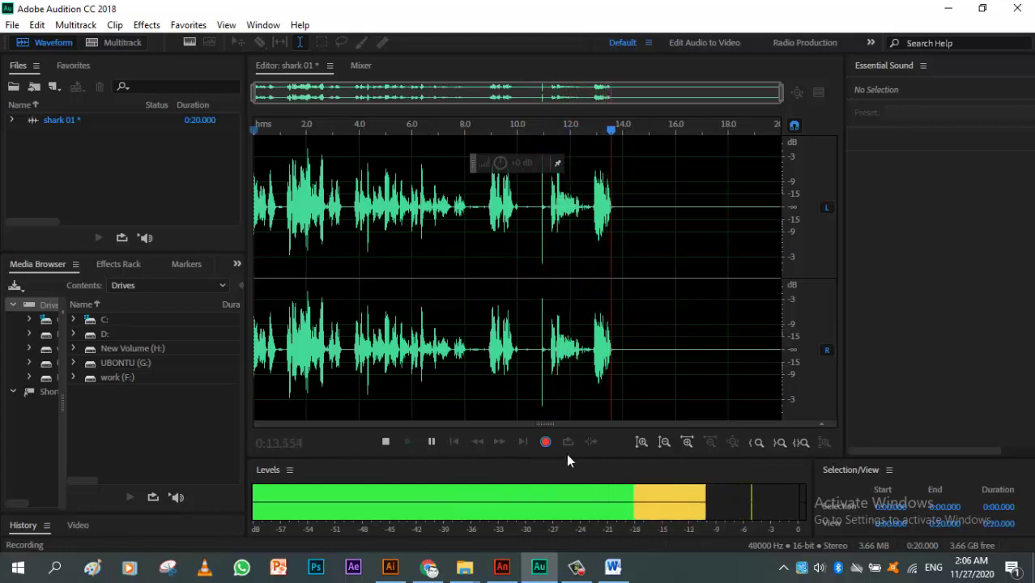
click(546, 443)
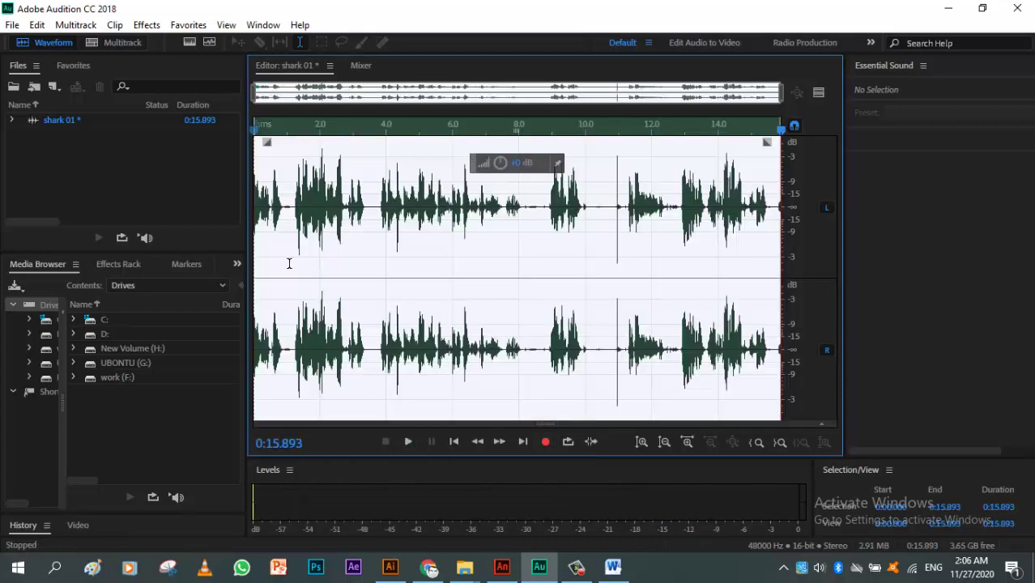
- Cut the section between about 8.8 and 10 seconds out of the shark 01 recording and lower the volume of the rest
click(490, 248)
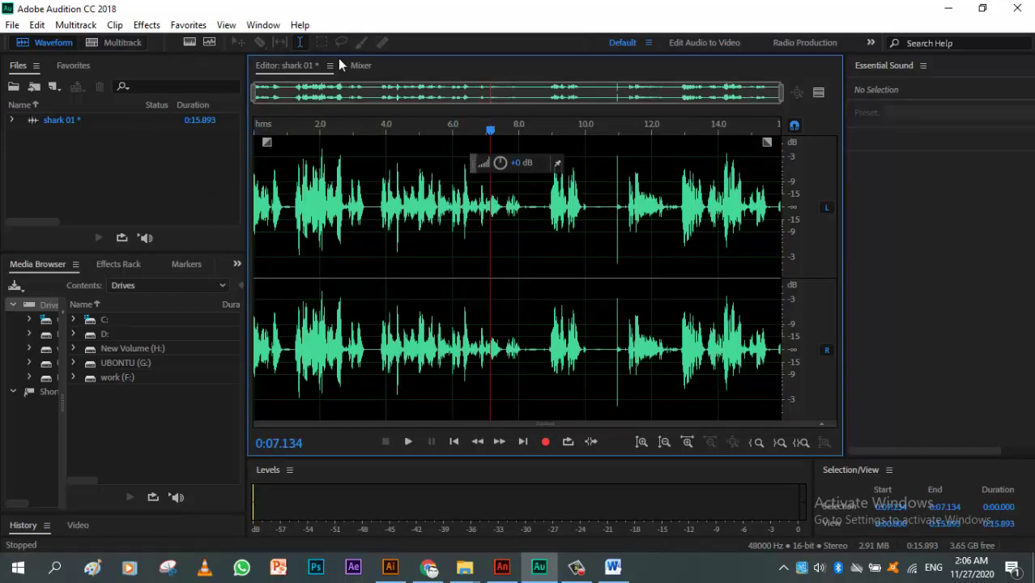
click(300, 44)
click(550, 205)
drag(545, 205, 587, 209)
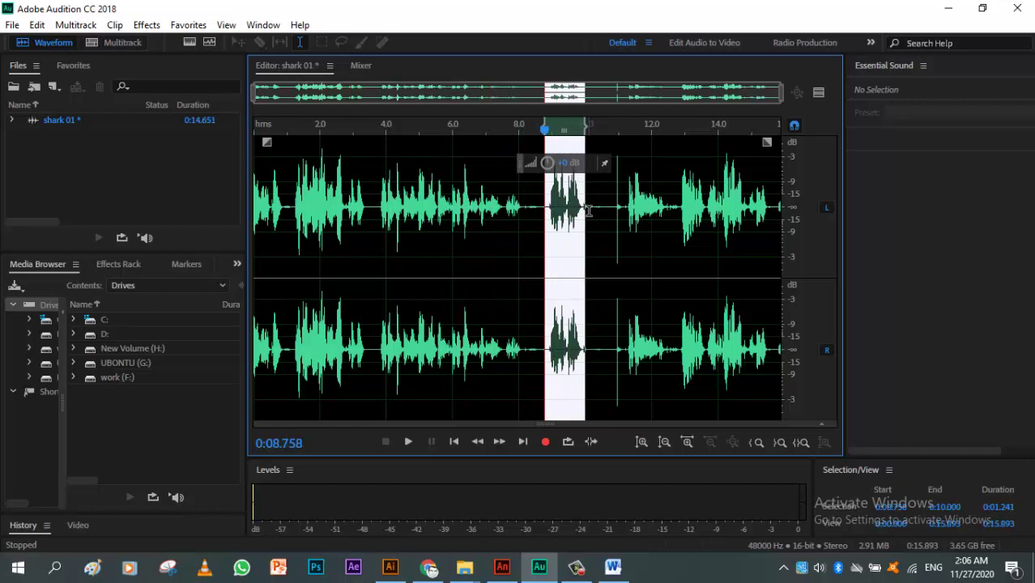
key(Delete)
click(450, 199)
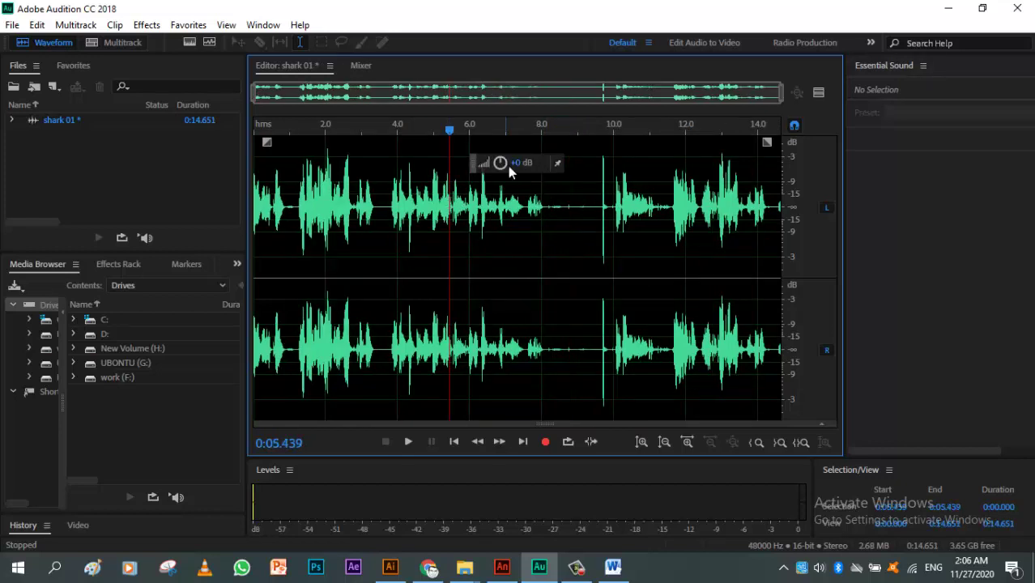
drag(515, 168, 541, 175)
- Remove the shark 01 recording from the project files without saving it
click(94, 122)
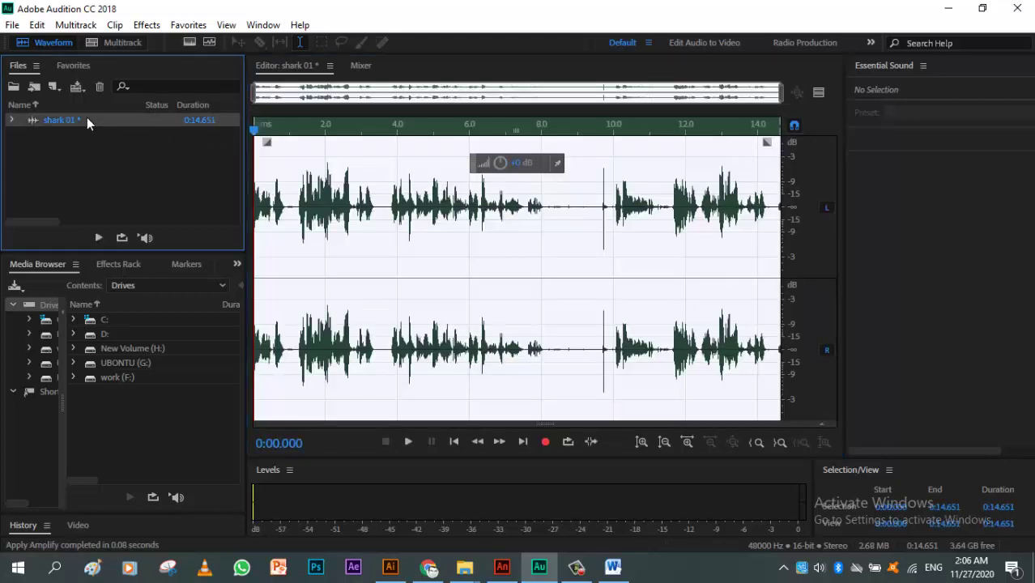
key(Delete)
click(525, 305)
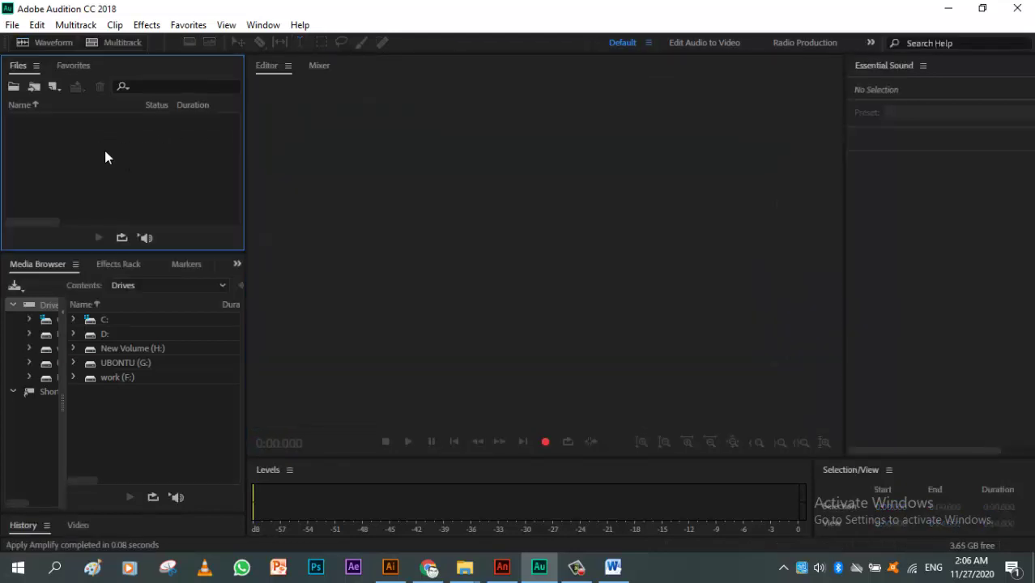
- Start opening media files, browse to the Week 01 folder of Digital Editing, and list all file types
double_click(103, 157)
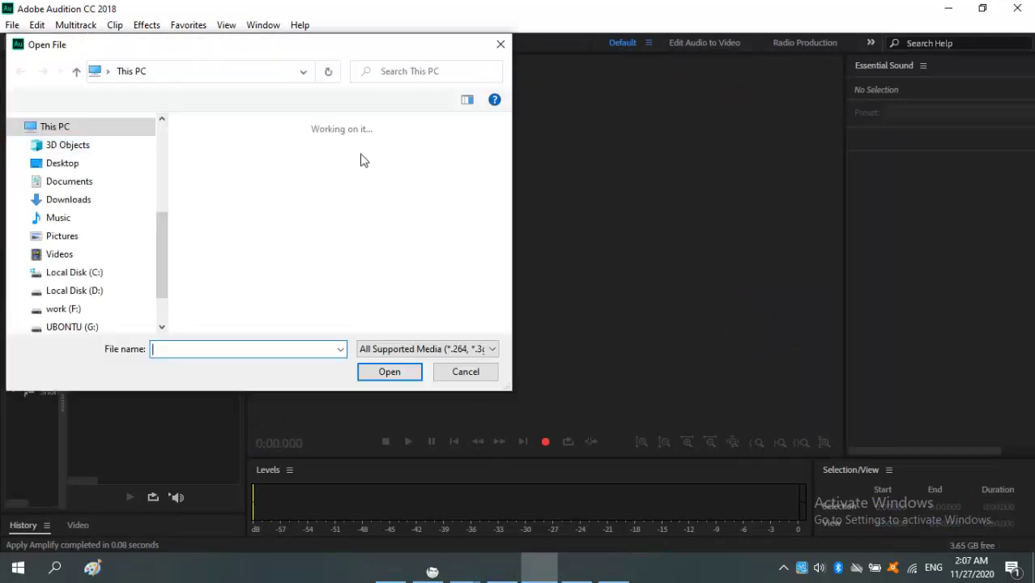
drag(163, 268, 158, 286)
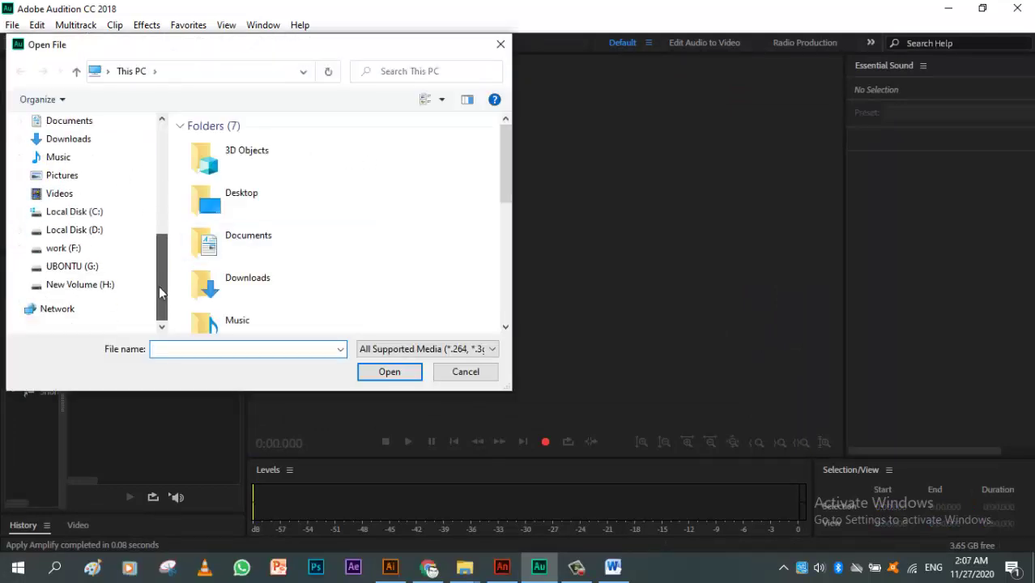
scroll(159, 282, up, 4)
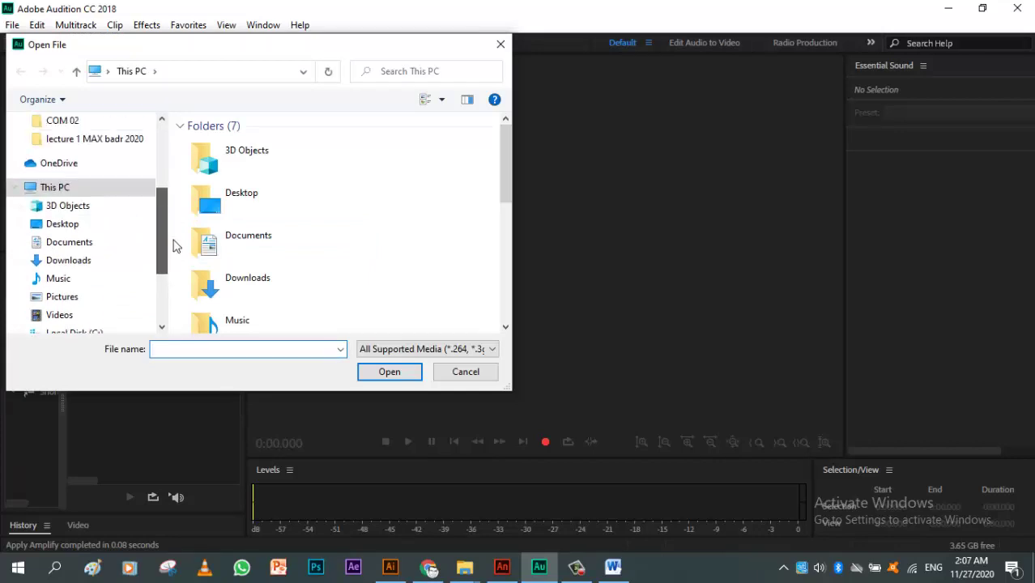
scroll(187, 204, up, 2)
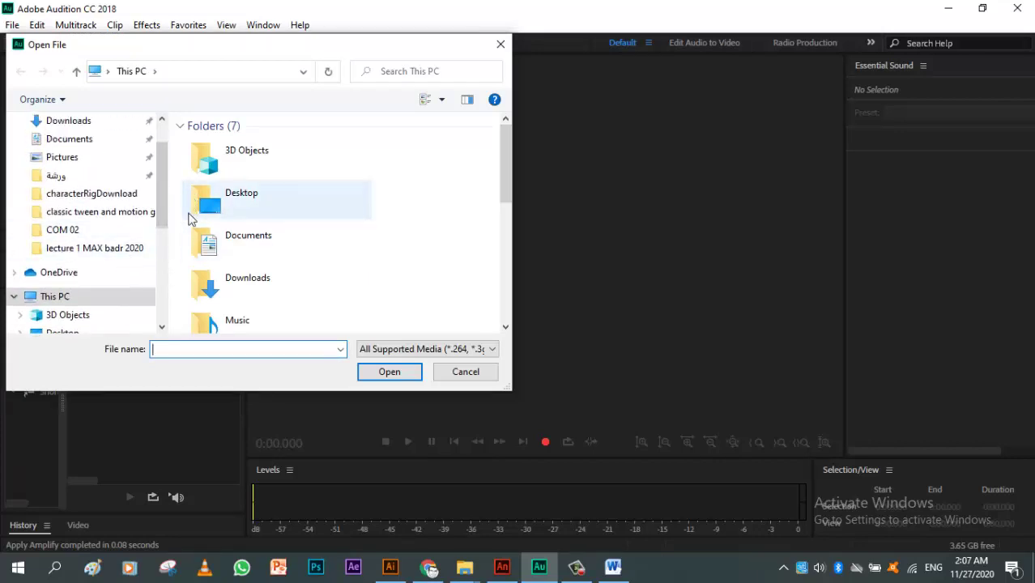
click(85, 232)
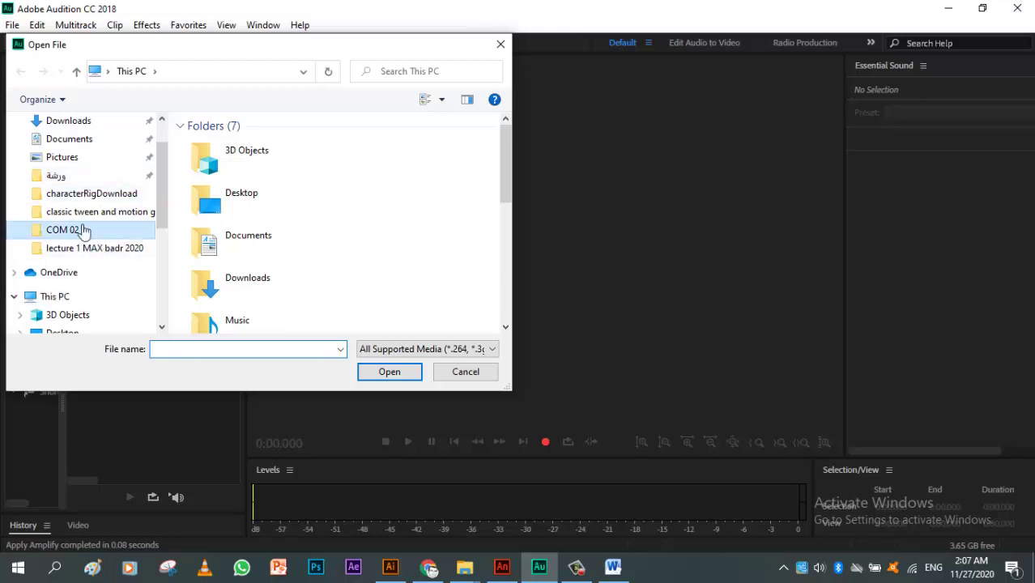
click(200, 73)
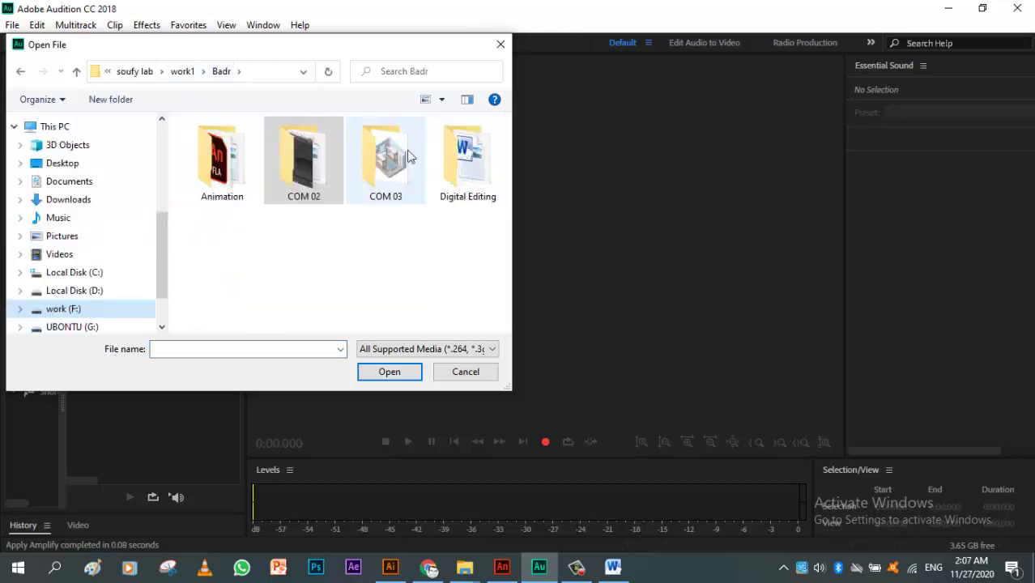
double_click(468, 158)
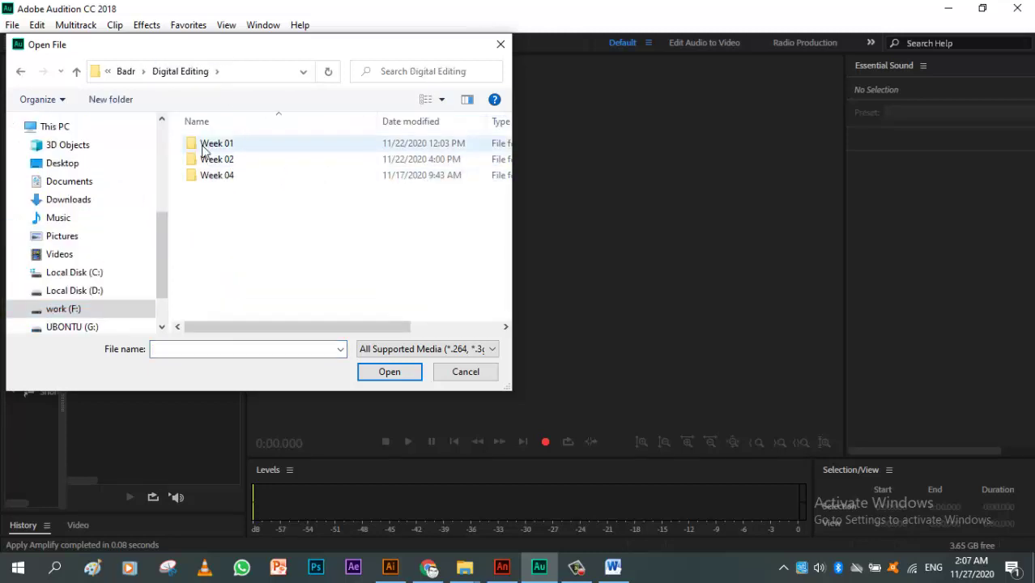
double_click(204, 150)
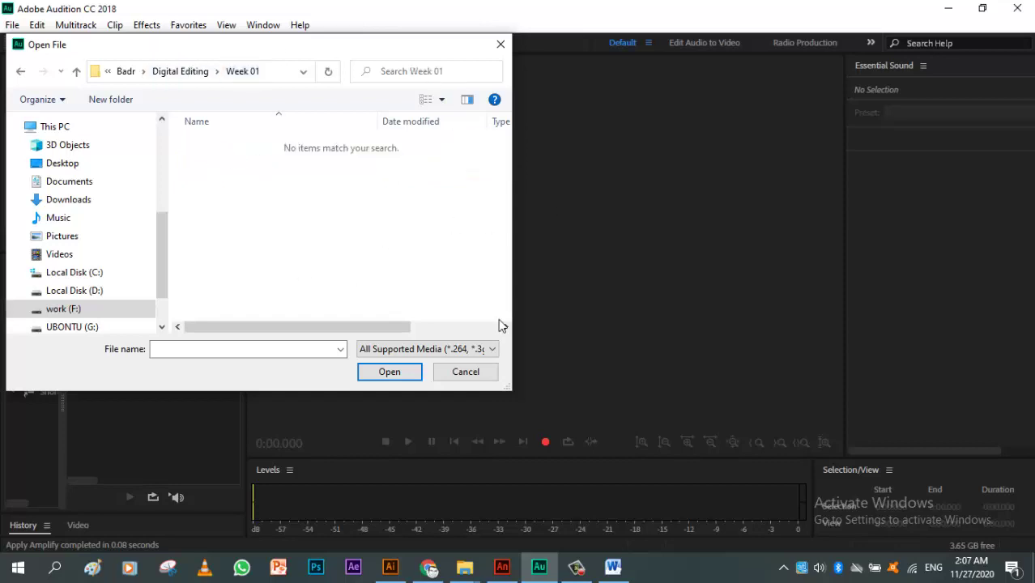
click(418, 349)
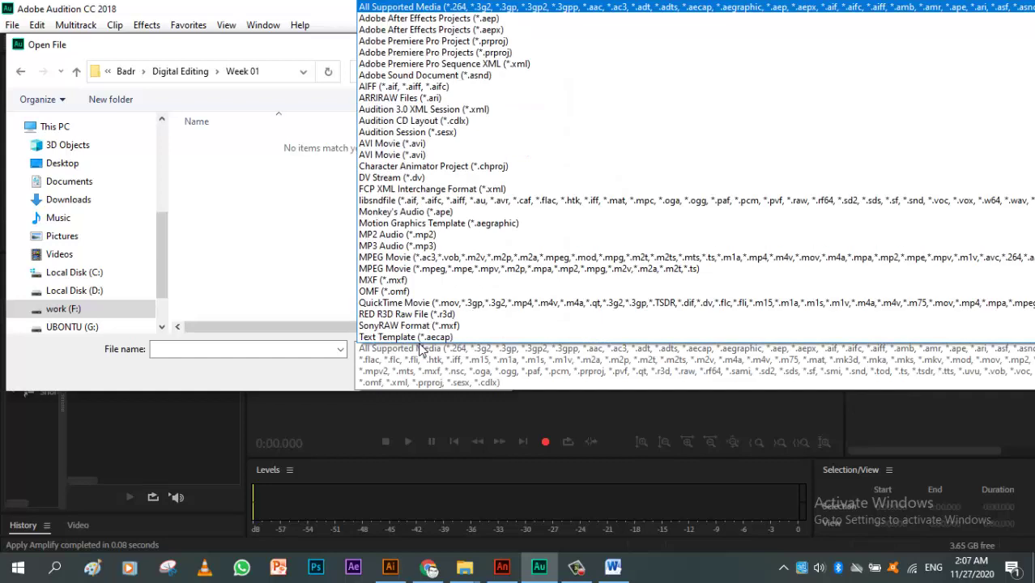
scroll(409, 324, down, 2)
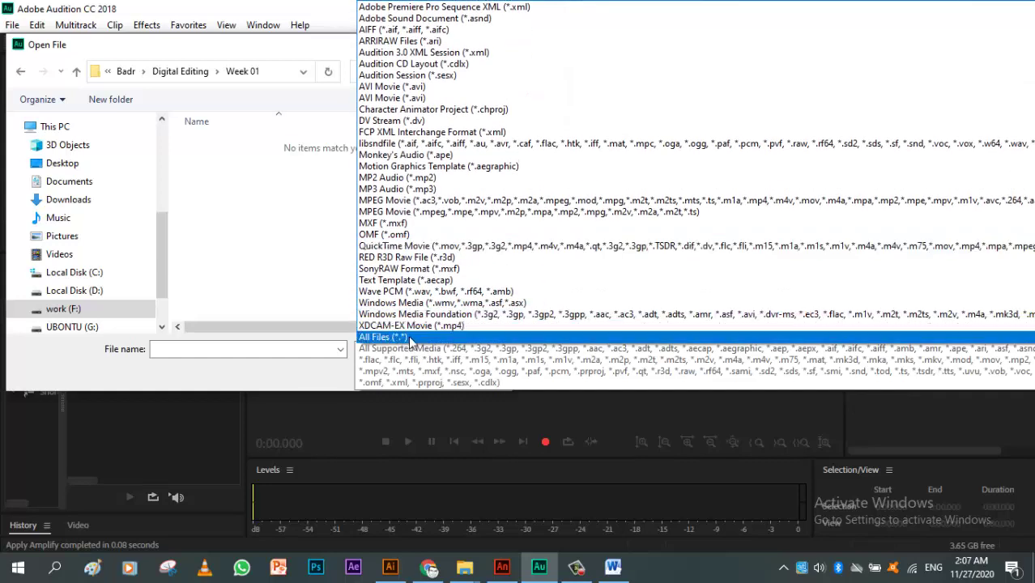
click(409, 336)
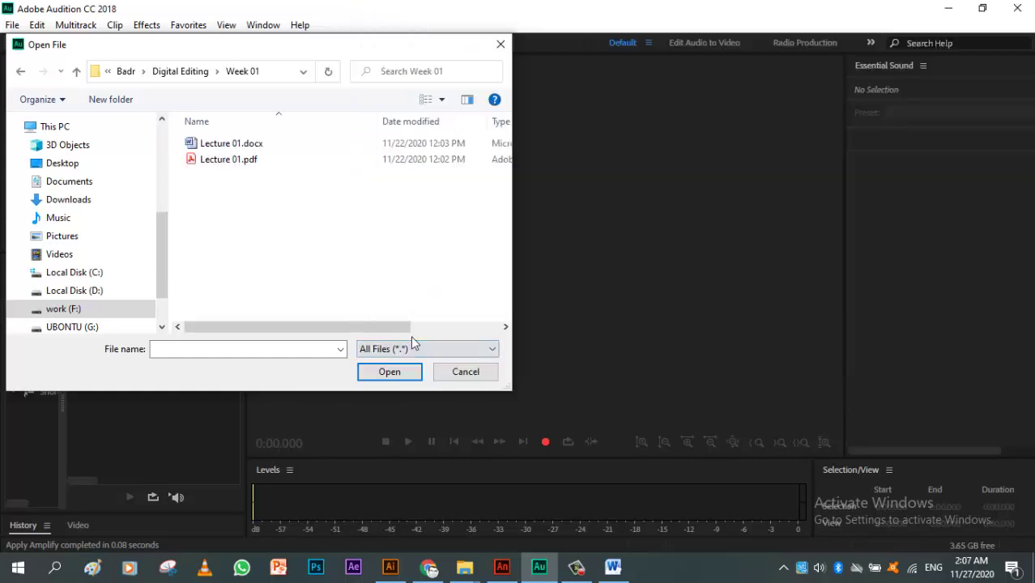
- Open fish 01.mp3, fish 02.mp3, fish 03.mp3 and sound effect_01.wav from the Task 01 materials folder in Week 02
click(195, 70)
double_click(257, 163)
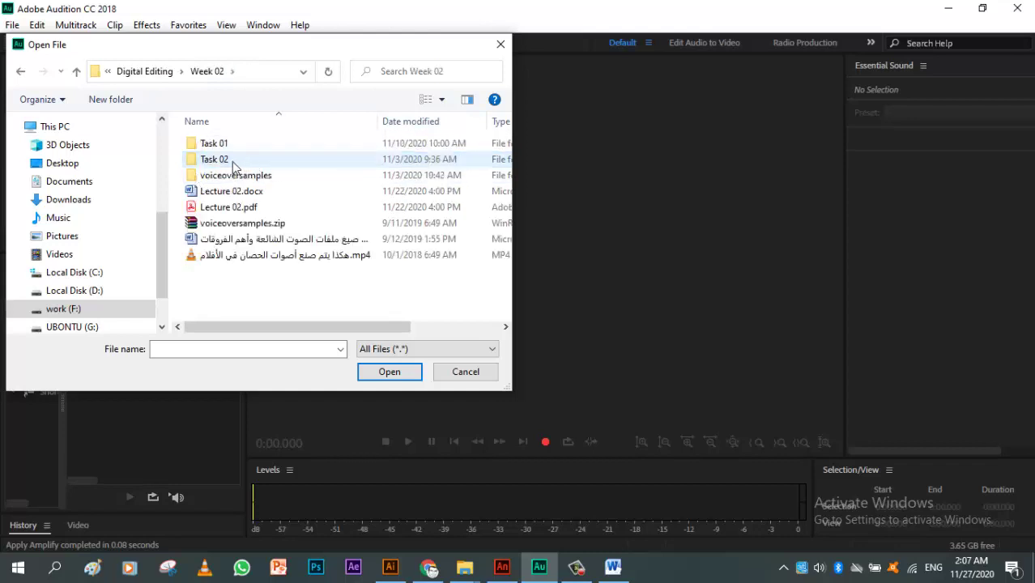
double_click(263, 148)
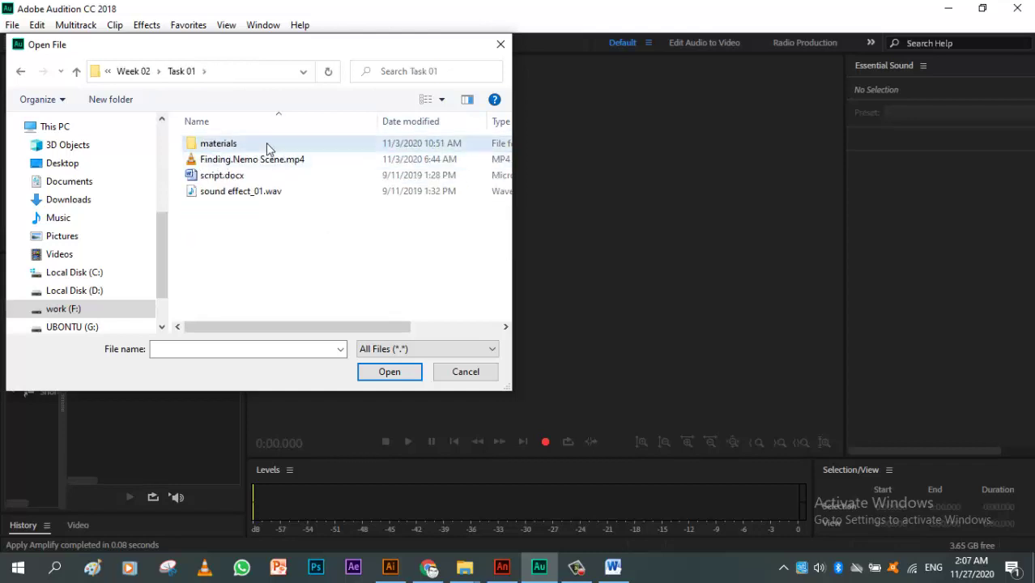
double_click(267, 148)
click(225, 178)
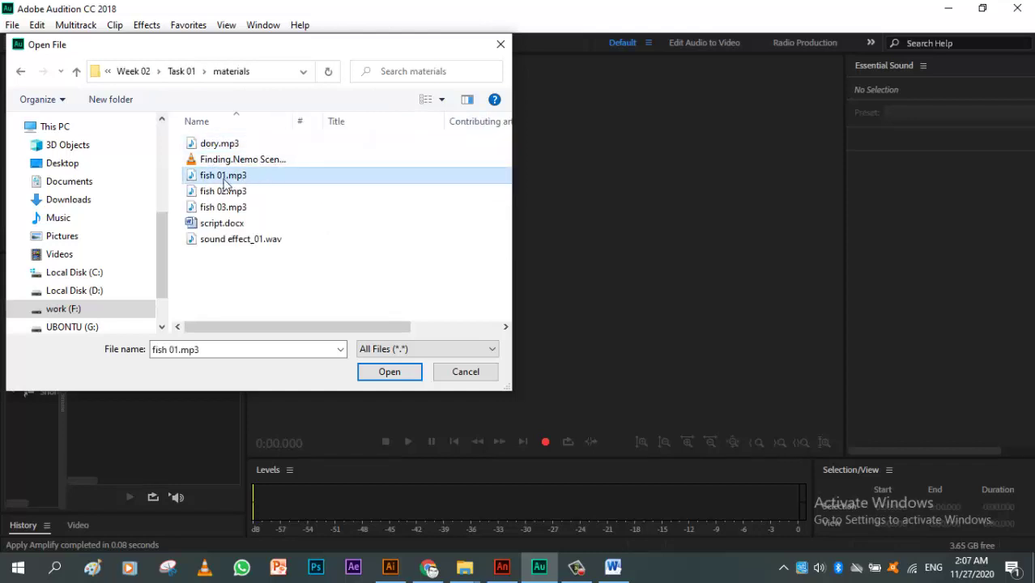
shift+click(269, 208)
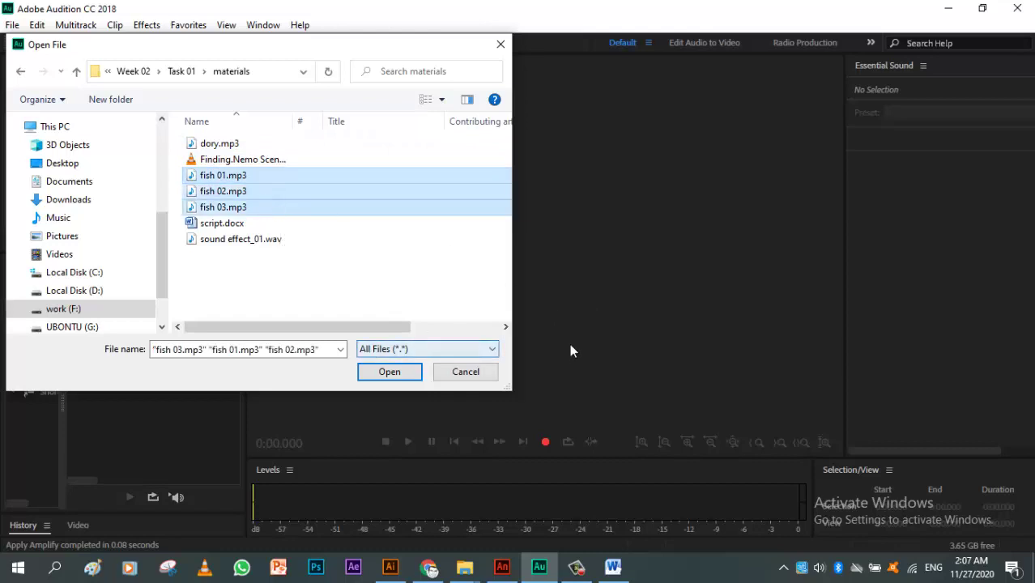
ctrl+click(261, 241)
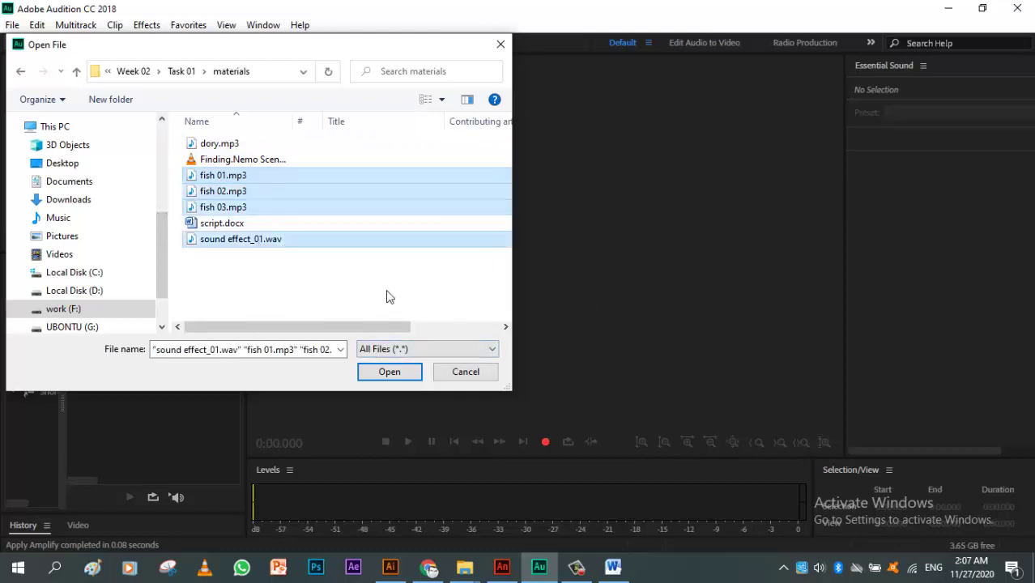
click(402, 374)
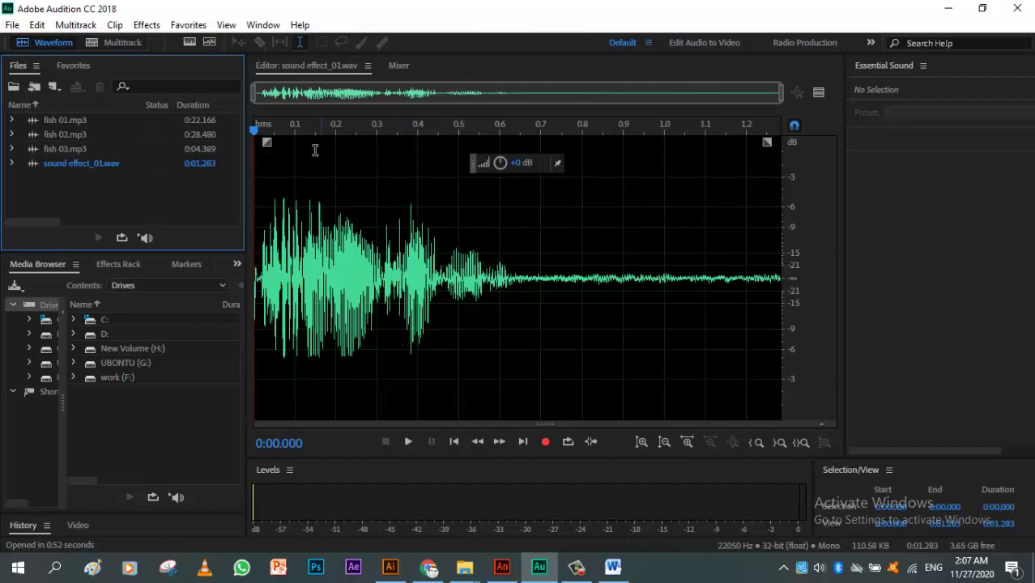
- Play sound effect_01.wav, try lowering the volume of the whole clip, and undo it
key(space)
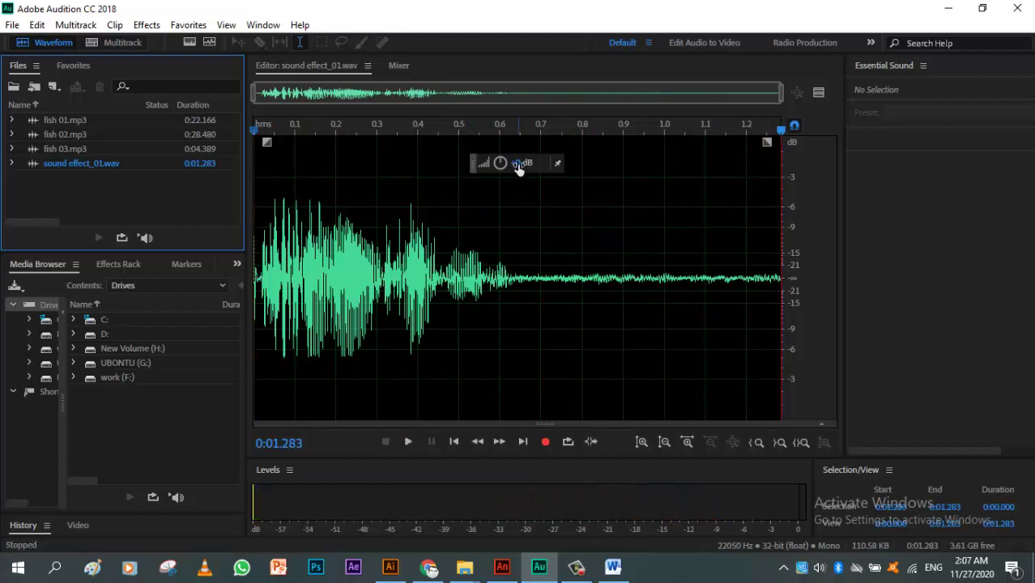
mouse_move(518, 167)
mouse_down()
mouse_move(518, 149)
mouse_move(523, 168)
mouse_up()
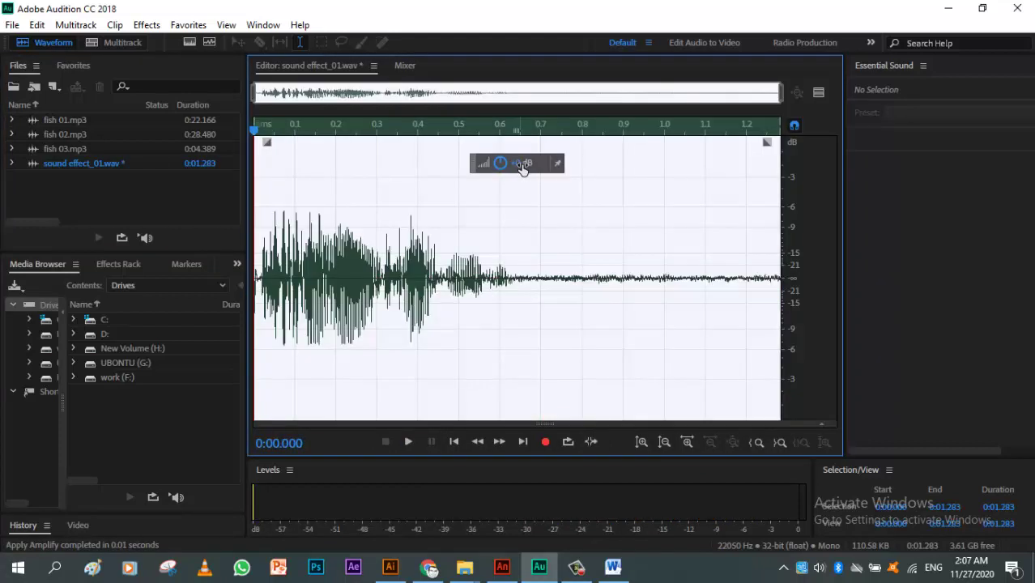
click(427, 255)
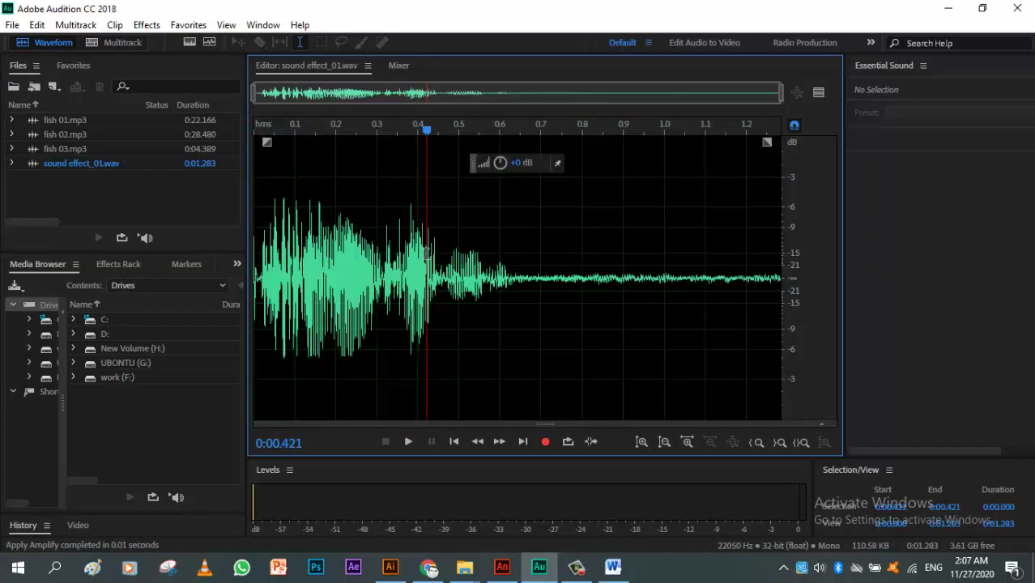
- Try raising the volume of sound effect_01.wav between about 0.33 and 0.45 seconds, play it, and undo the boost
drag(390, 252, 438, 249)
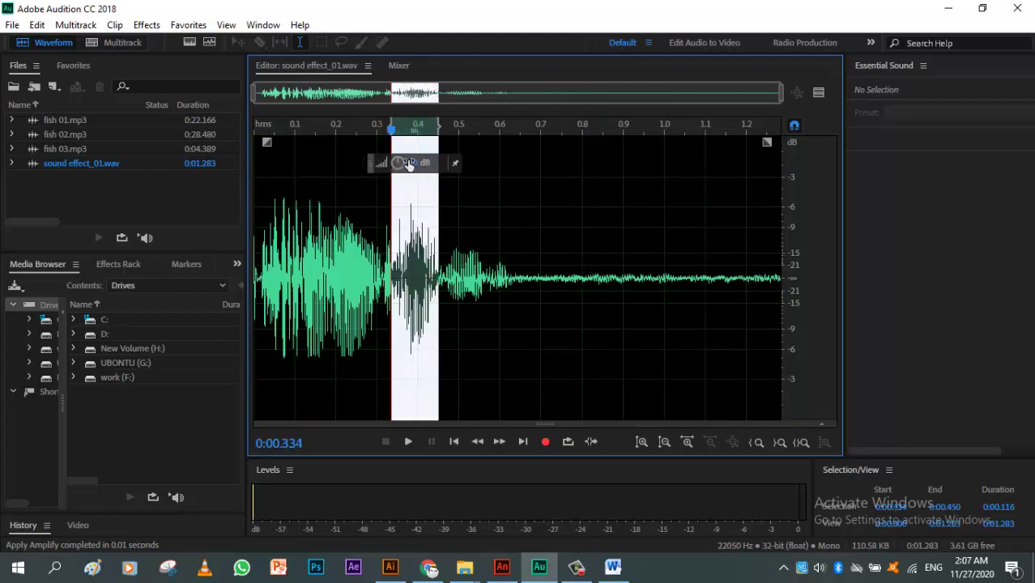
drag(416, 162, 426, 160)
click(376, 218)
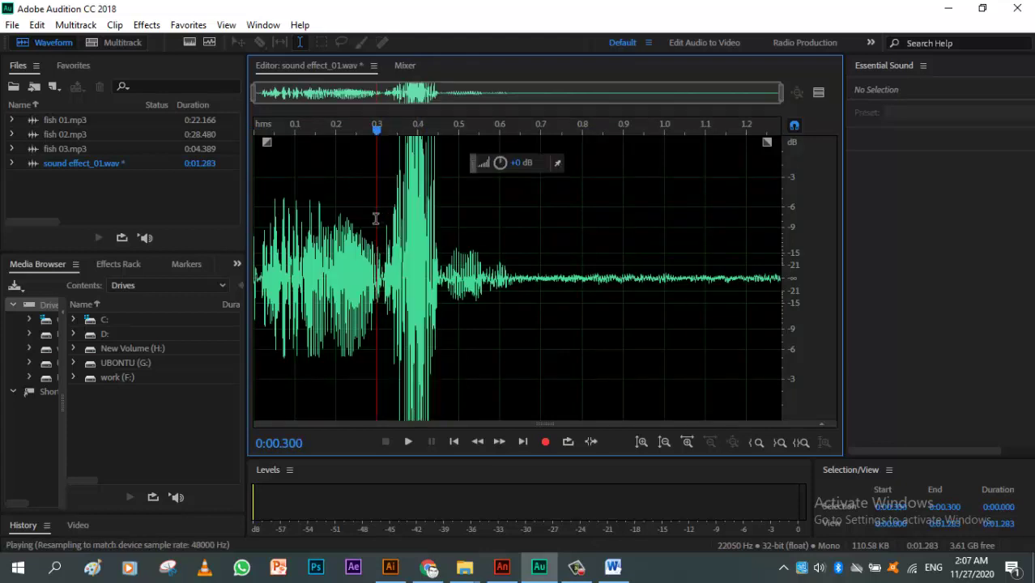
key(space)
key(space)
key(ctrl+z)
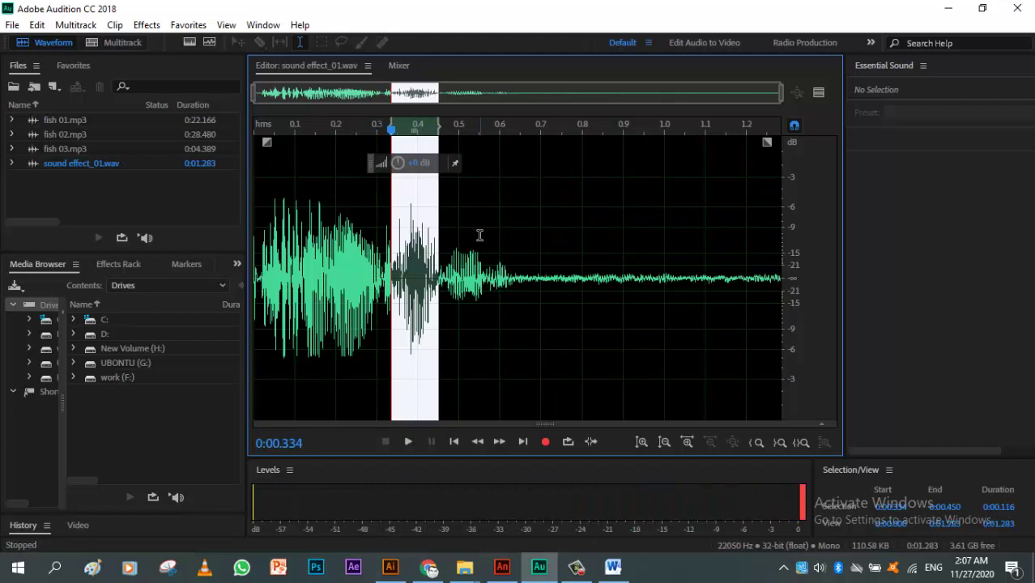
- Show fish 03.mp3 in the editor and listen to it from about 1.6 seconds
click(79, 149)
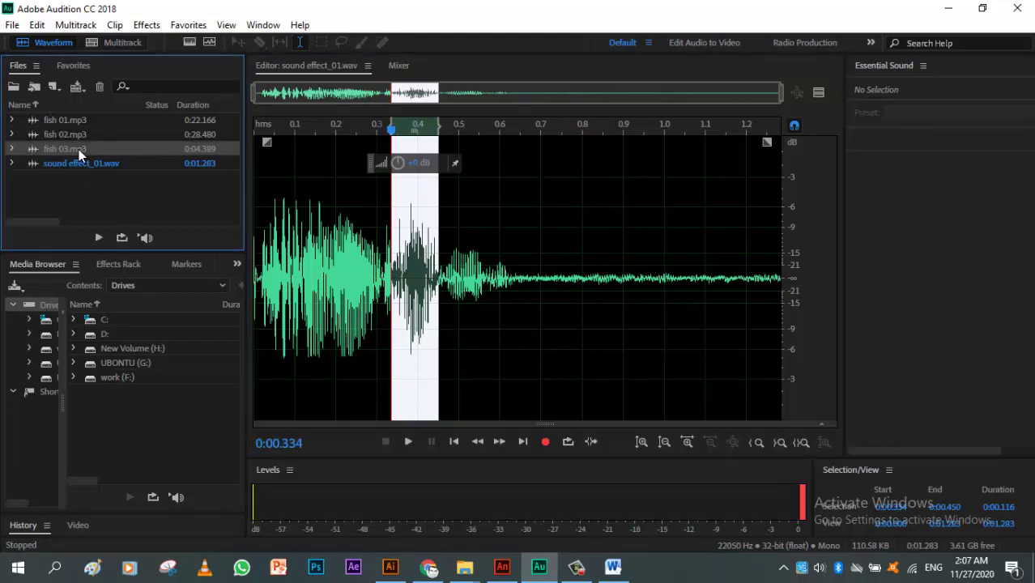
double_click(79, 149)
click(452, 216)
key(space)
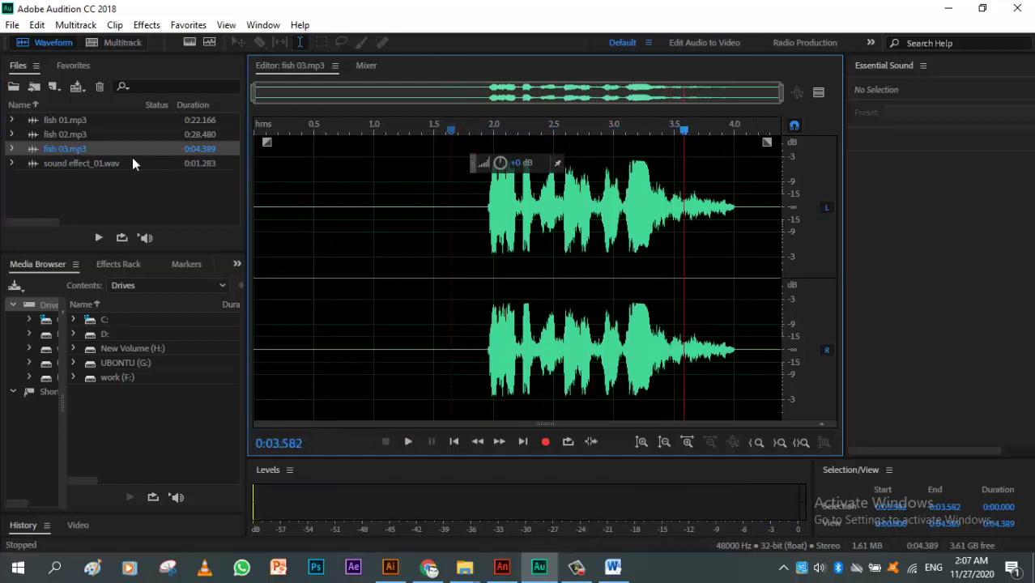
- Show fish 02.mp3 in the editor, listen to its opening, and delete its first 10 seconds
double_click(59, 137)
key(space)
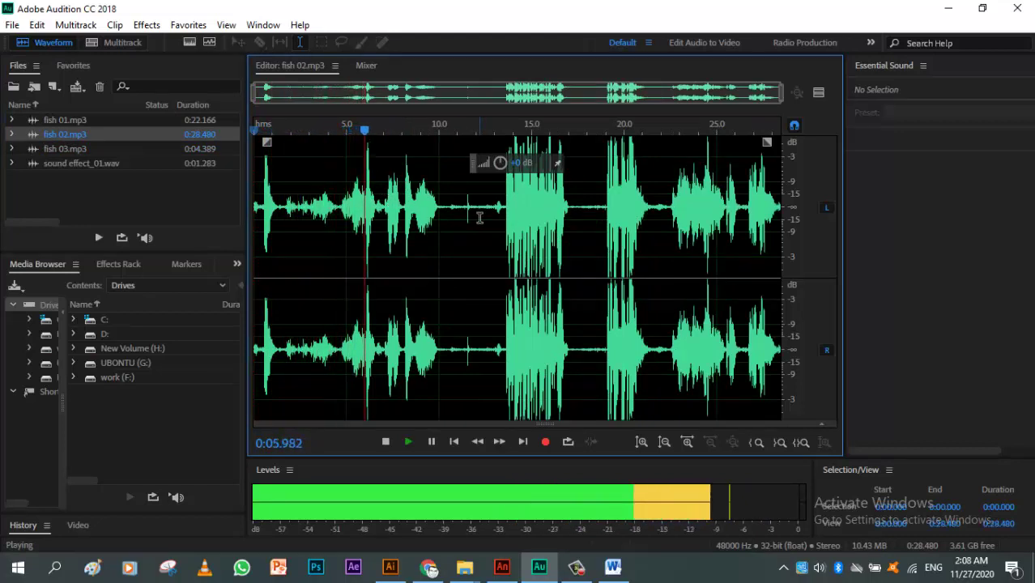
key(space)
drag(442, 218, 173, 234)
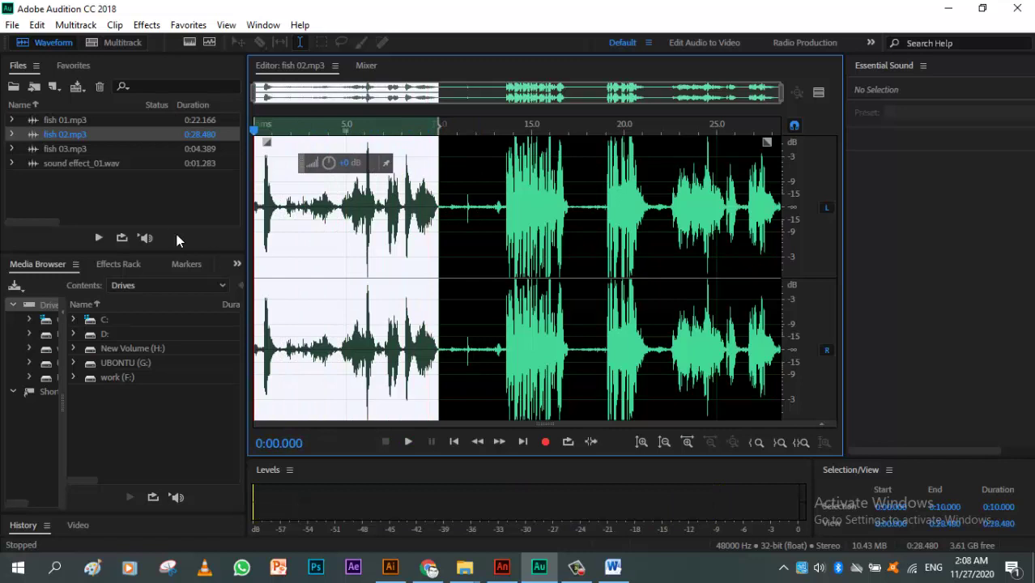
key(Delete)
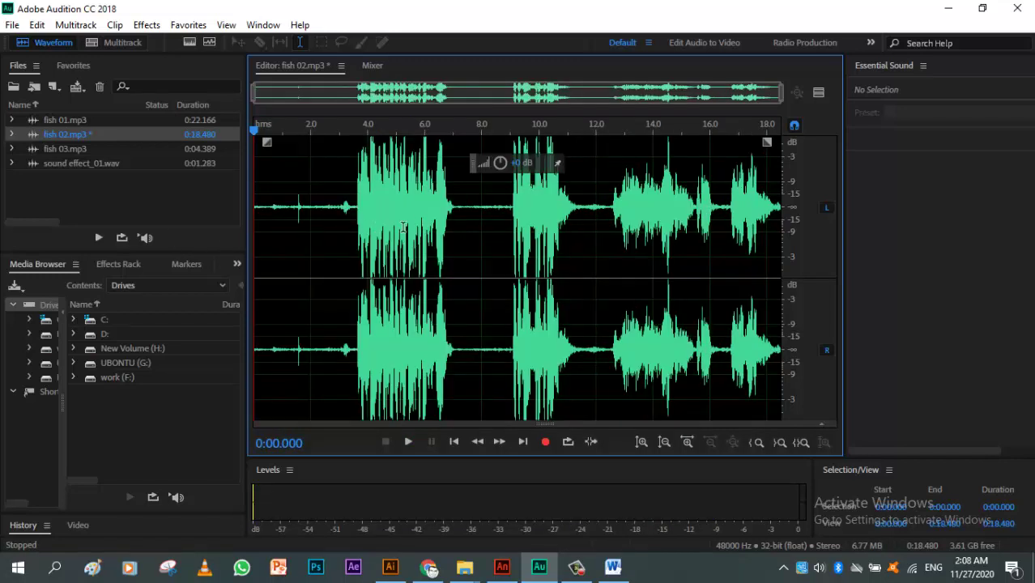
- Listen to the quiet pause in fish 02.mp3 and capture a noise print from about 7.4 to 8.6 seconds
click(462, 209)
key(space)
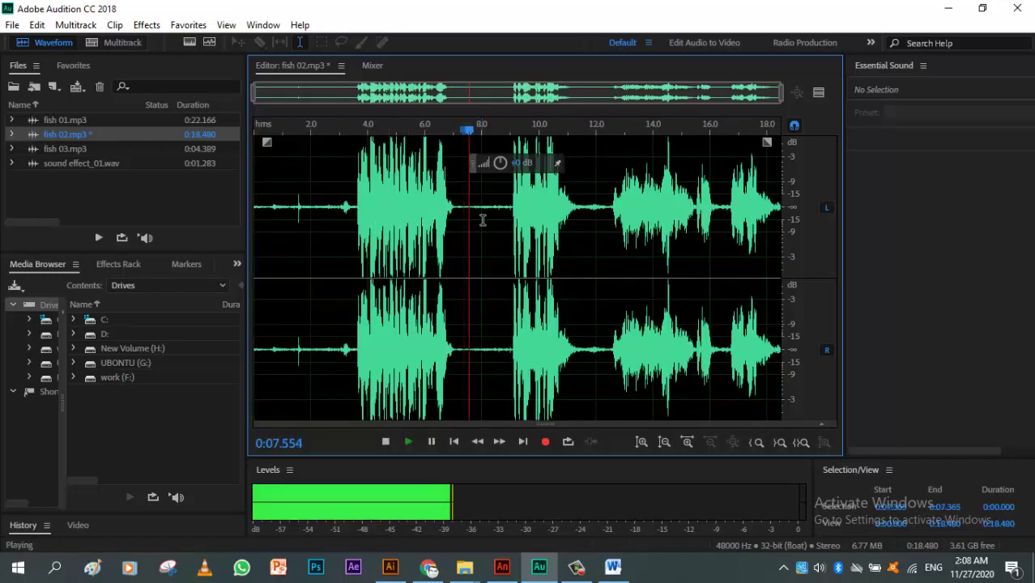
key(space)
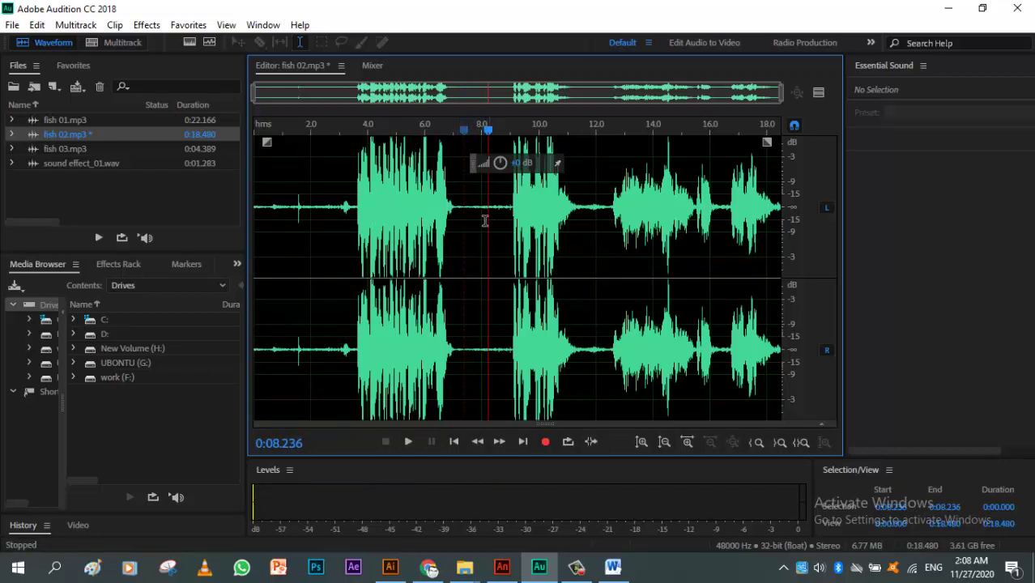
drag(463, 214, 500, 227)
right_click(484, 225)
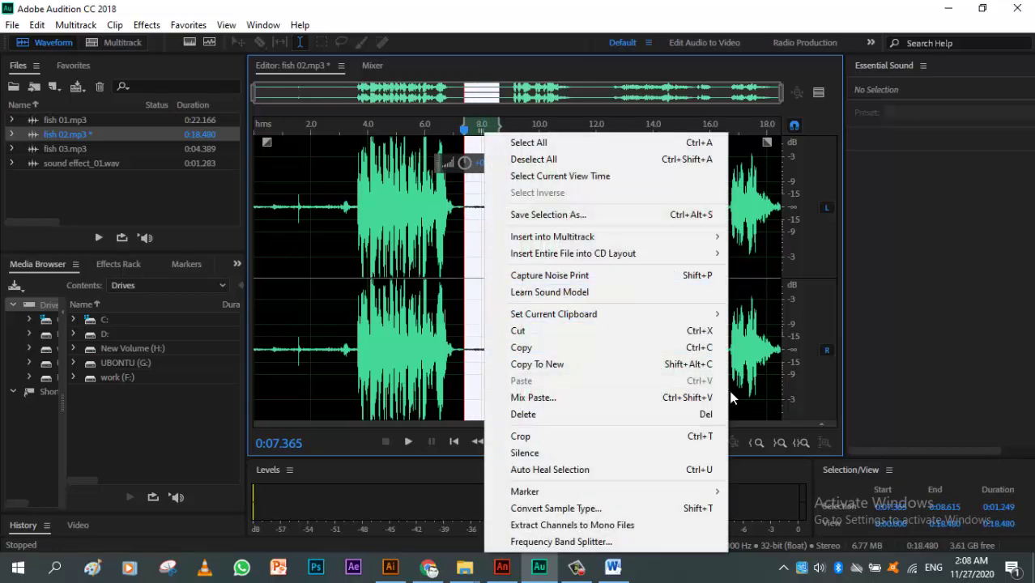
click(530, 276)
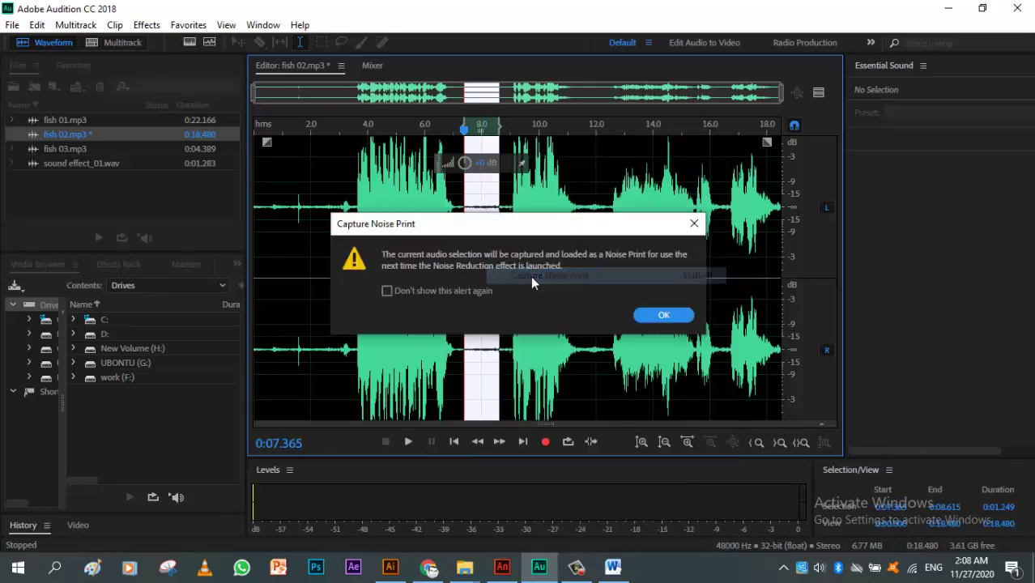
click(666, 315)
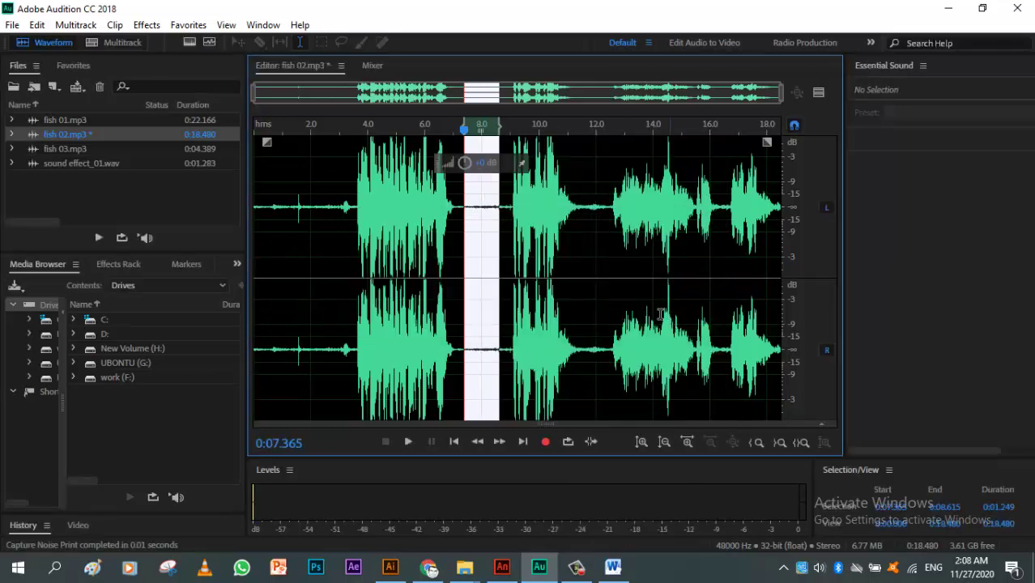
- Apply Noise Reduction to the entire fish 02.mp3 file using the captured noise print and the default settings
click(147, 25)
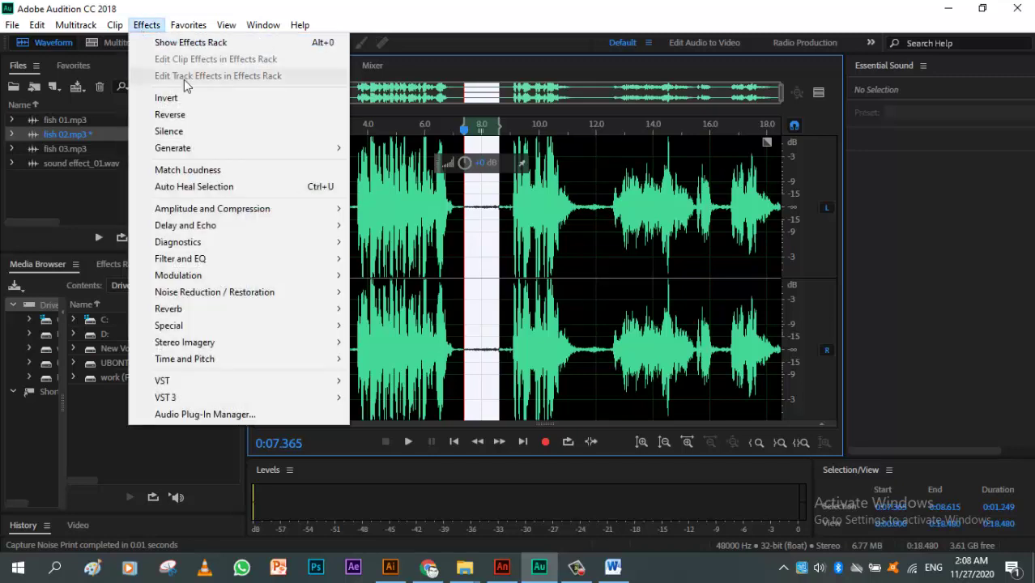
mouse_move(297, 300)
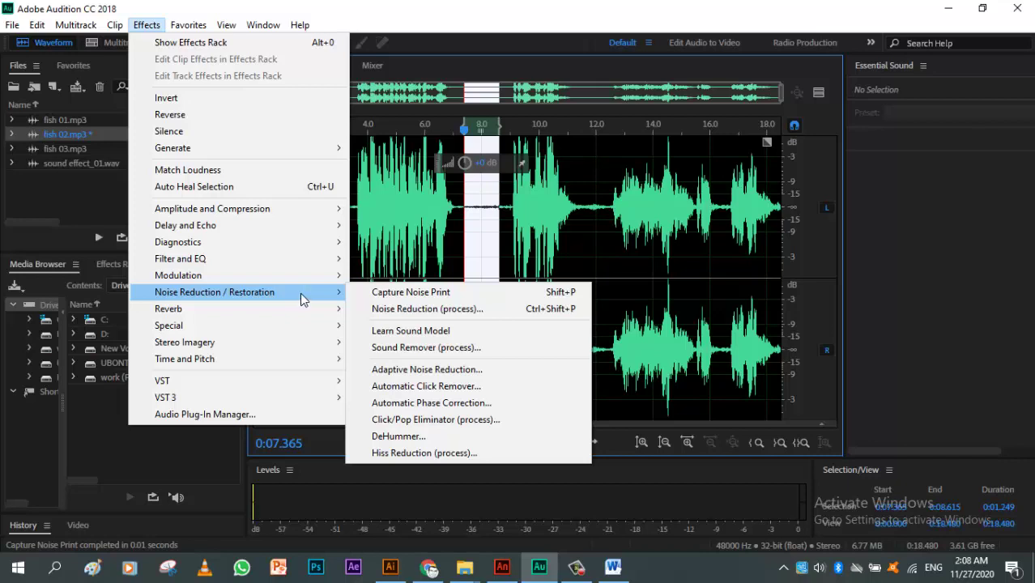
click(403, 311)
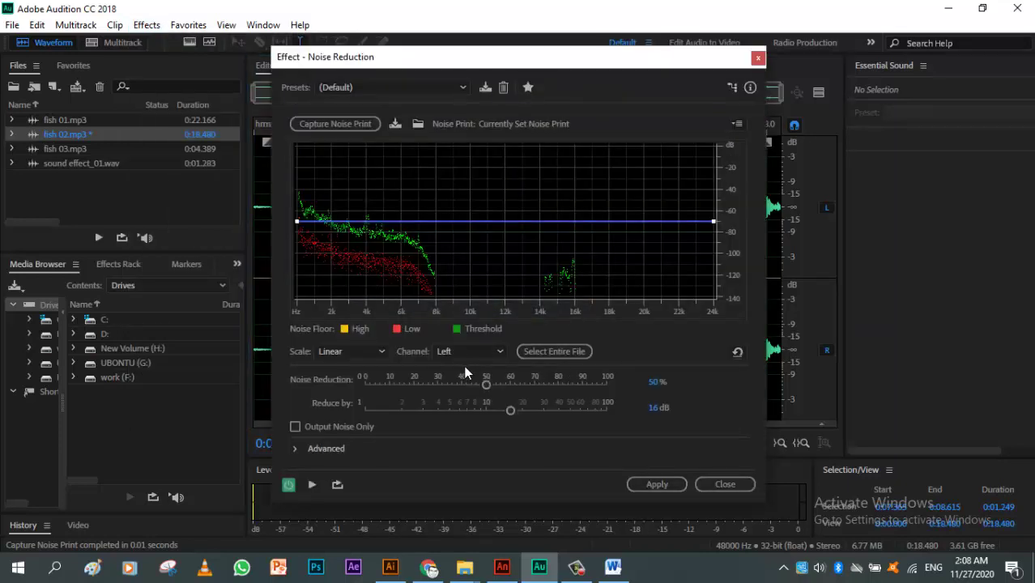
click(565, 352)
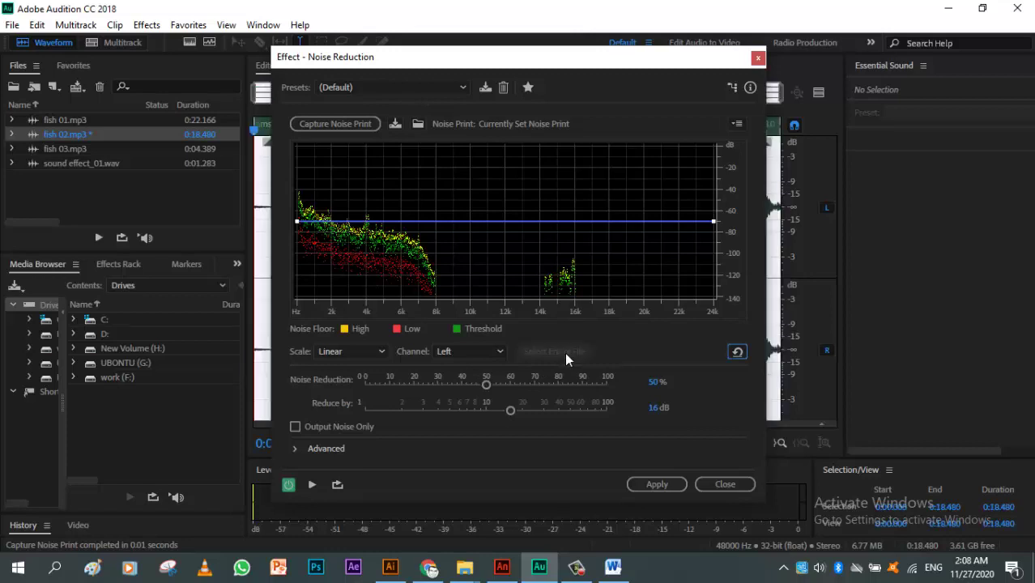
click(642, 483)
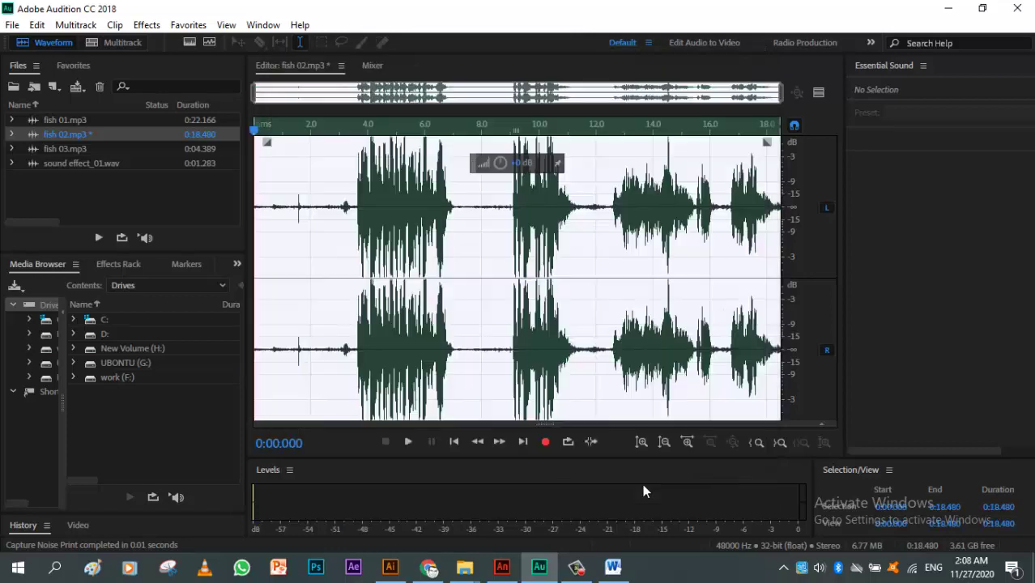
- Listen to the denoised fish 02.mp3 from about 7.8 seconds
click(476, 216)
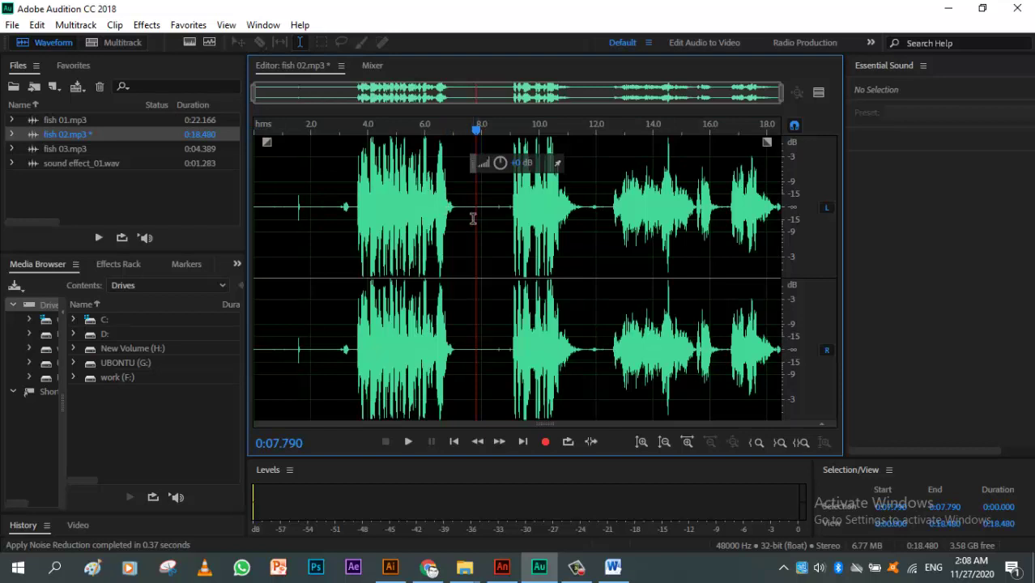
key(space)
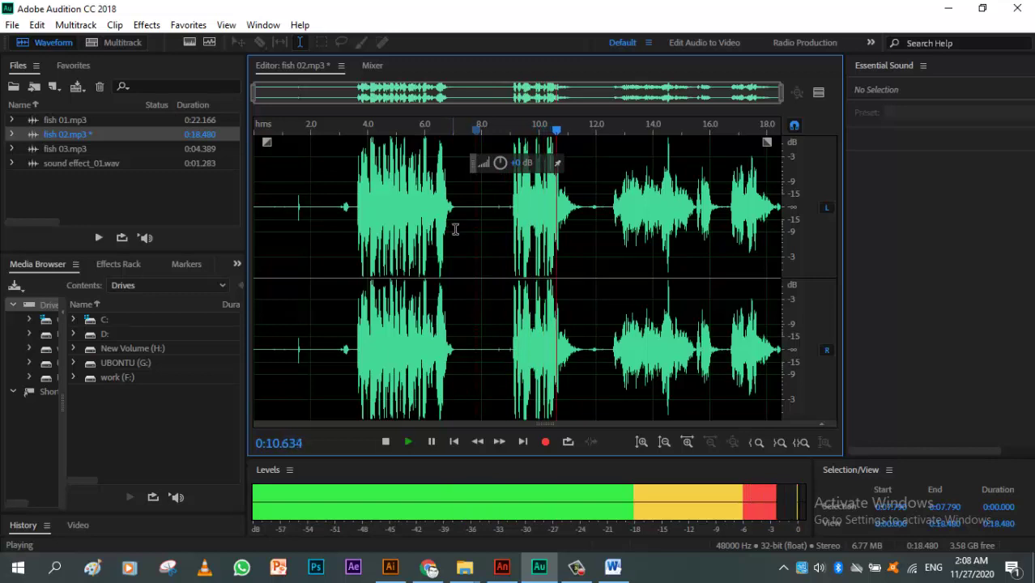
key(space)
click(472, 232)
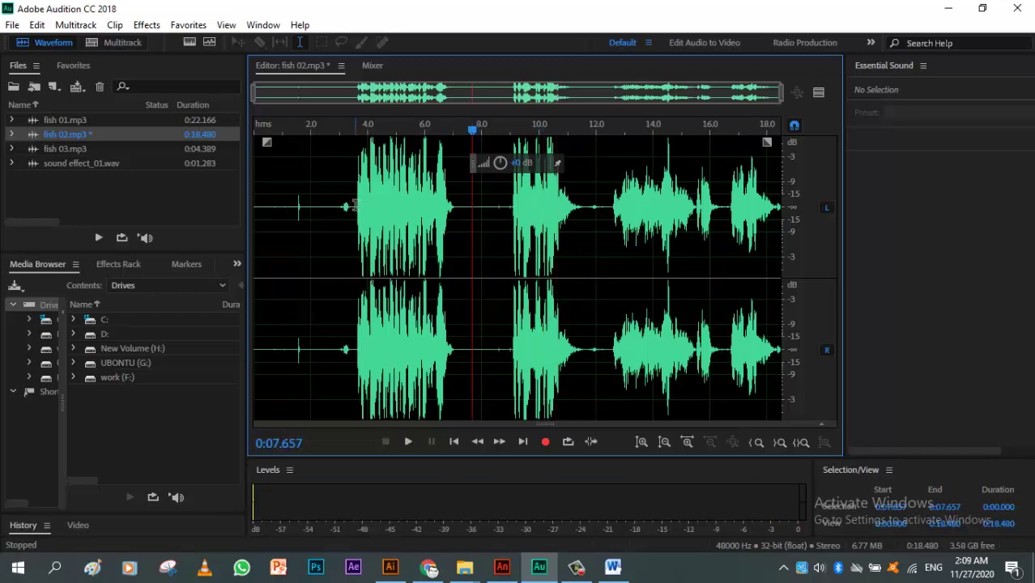
- Copy fish 02.mp3 from about 3.5 to 7.1 seconds and paste it into fish 03.mp3 at about 1.1 seconds
drag(354, 204, 457, 234)
right_click(415, 244)
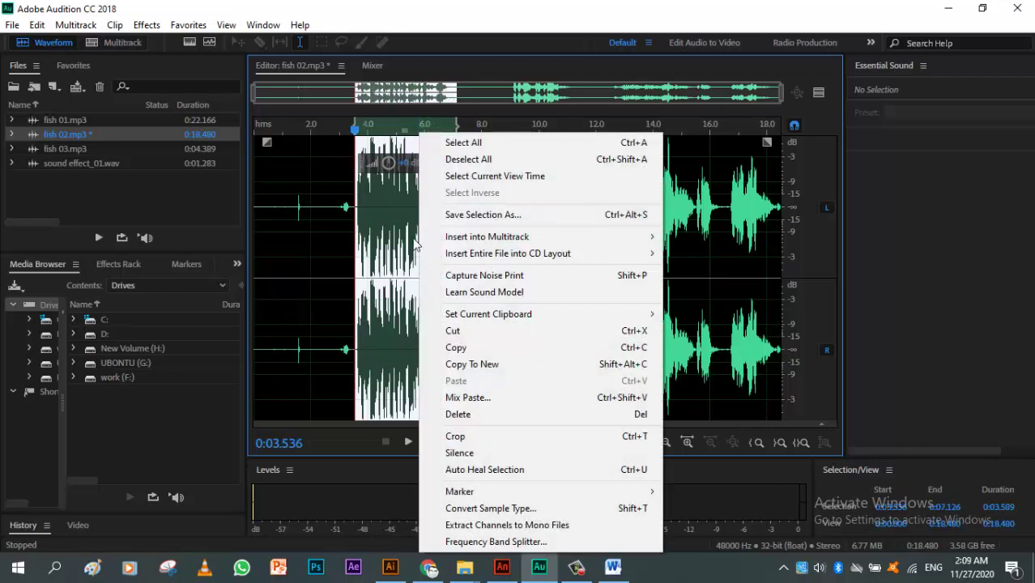
click(466, 348)
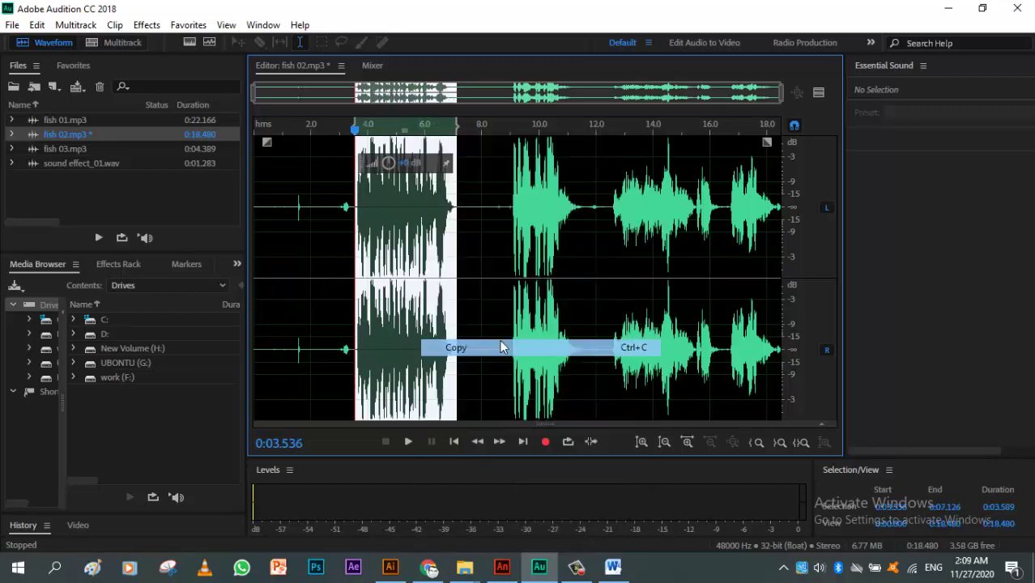
double_click(69, 151)
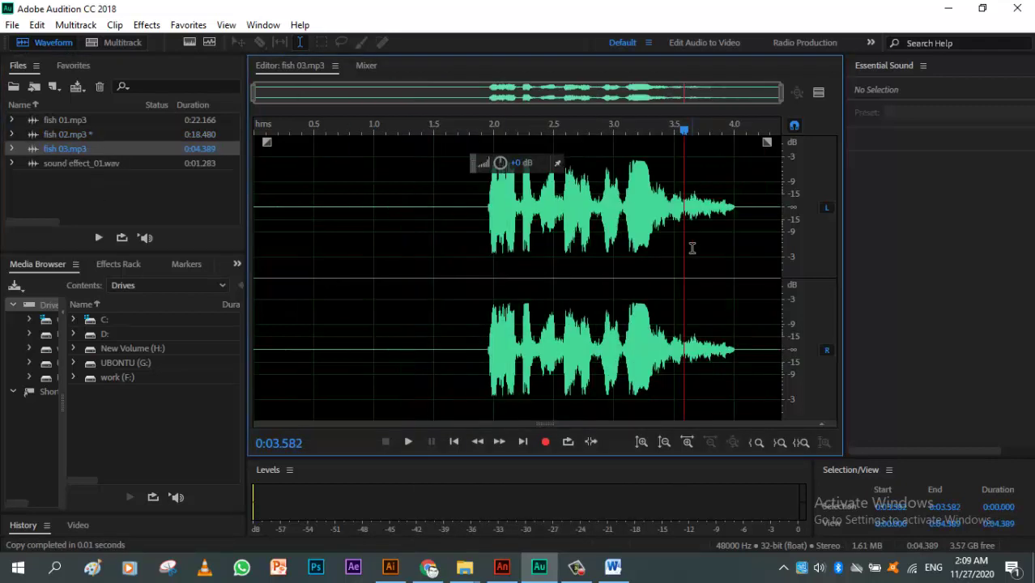
click(390, 202)
right_click(389, 202)
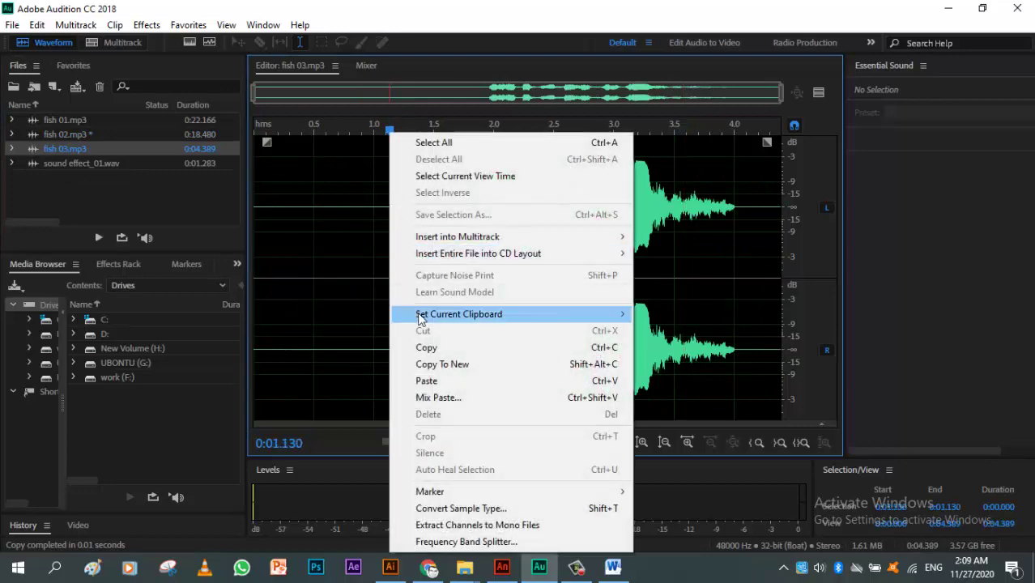
click(489, 379)
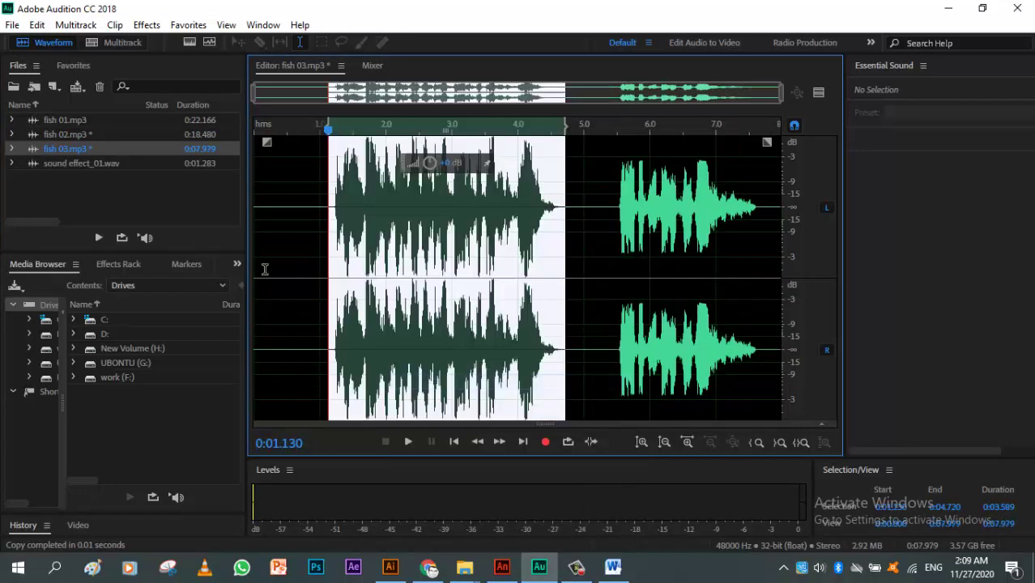
- Lower the volume of the pasted section in fish 03.mp3, from about 1.0 to 4.6 seconds
click(433, 227)
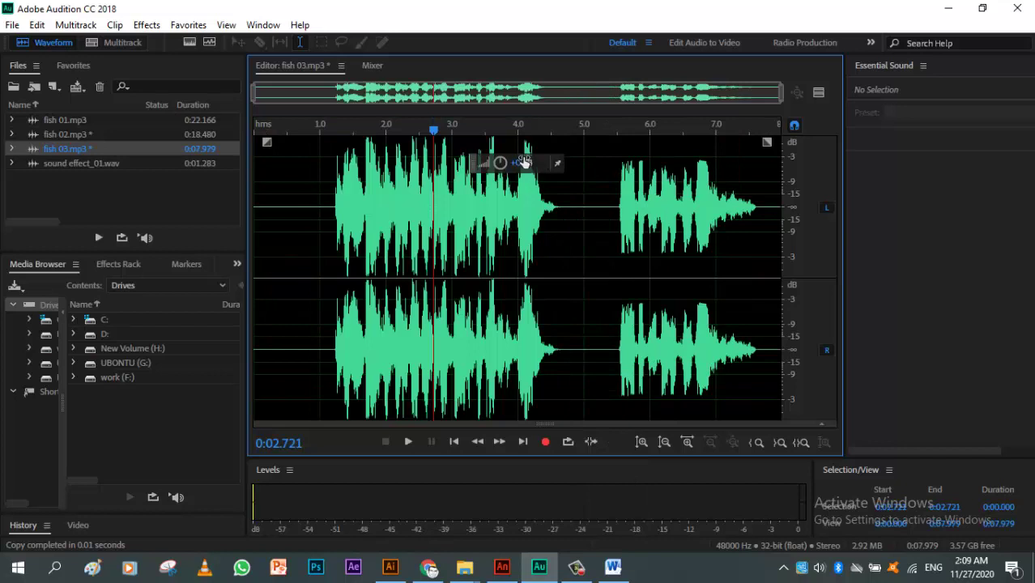
drag(519, 162, 510, 161)
drag(550, 203, 319, 239)
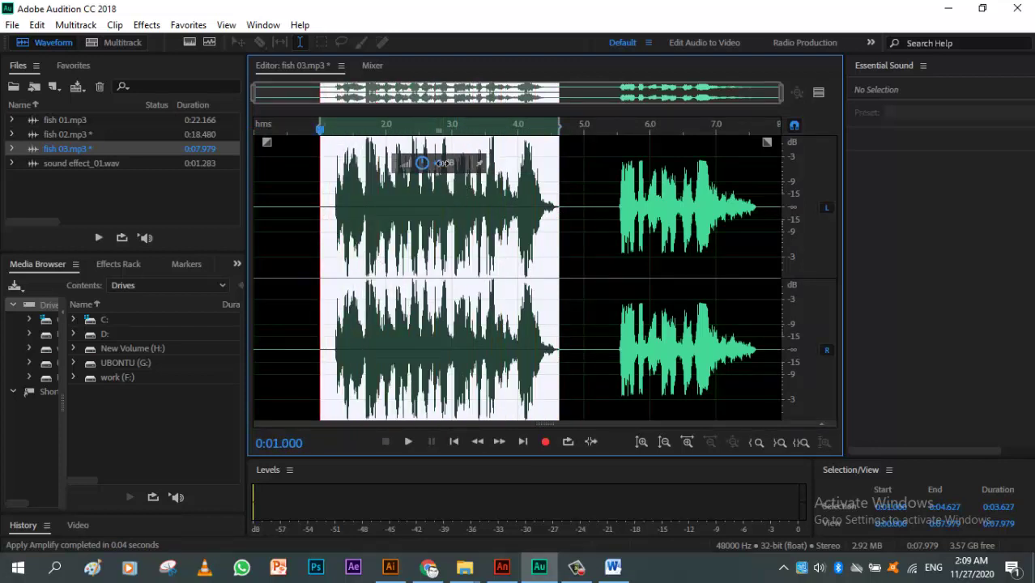
drag(436, 162, 435, 164)
click(471, 208)
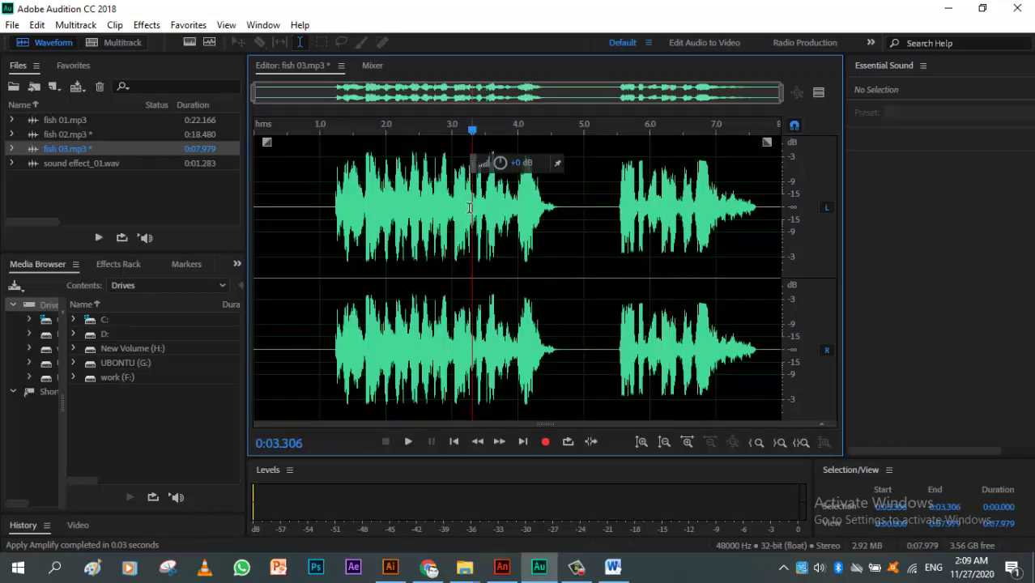
- Listen to the combined clips in fish 03.mp3 from about 1.2 seconds
click(331, 192)
key(space)
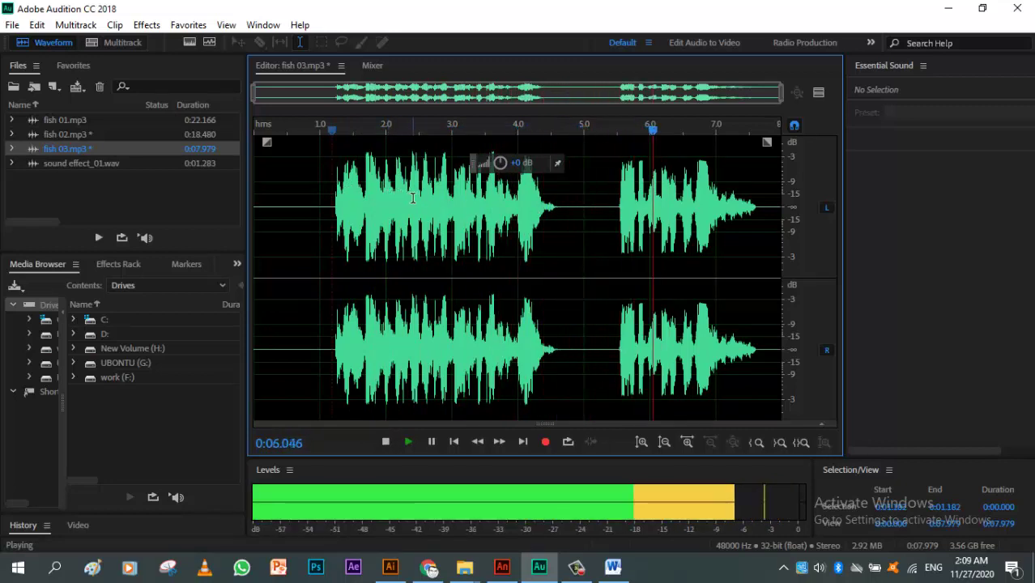
key(space)
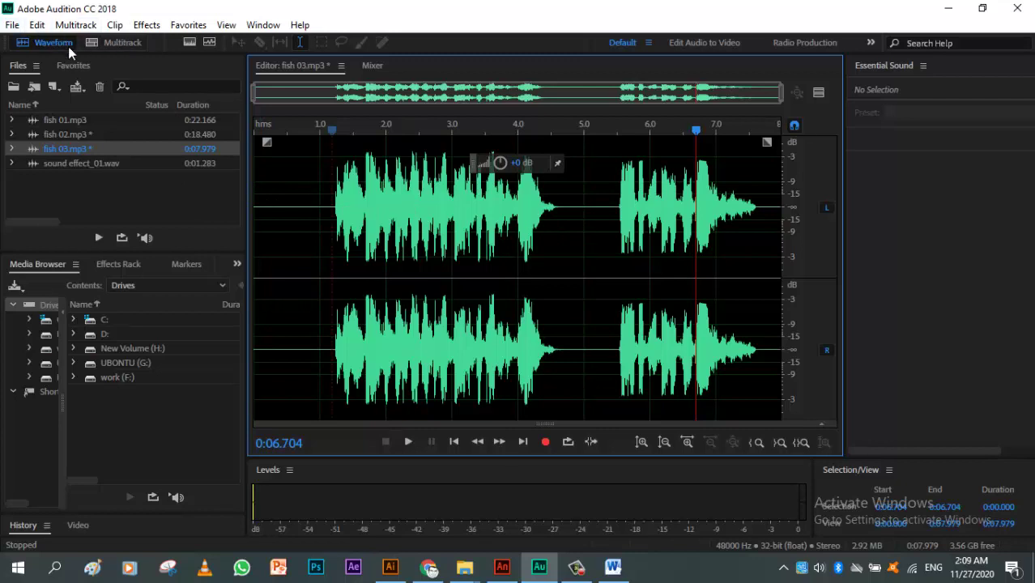
- Review the audio formats available for saving fish 03.mp3 under Save As, and cancel without saving
click(13, 24)
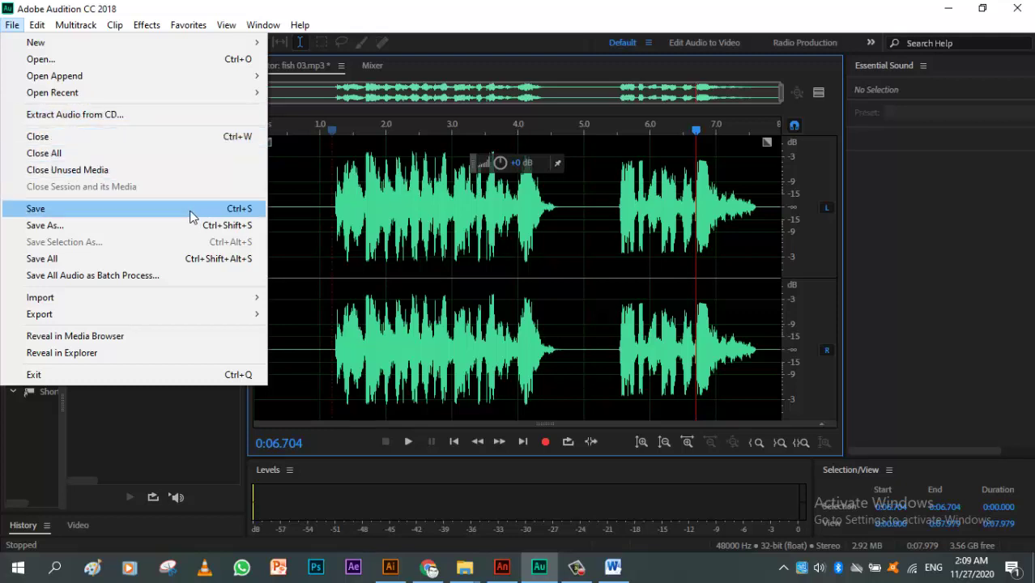
click(152, 224)
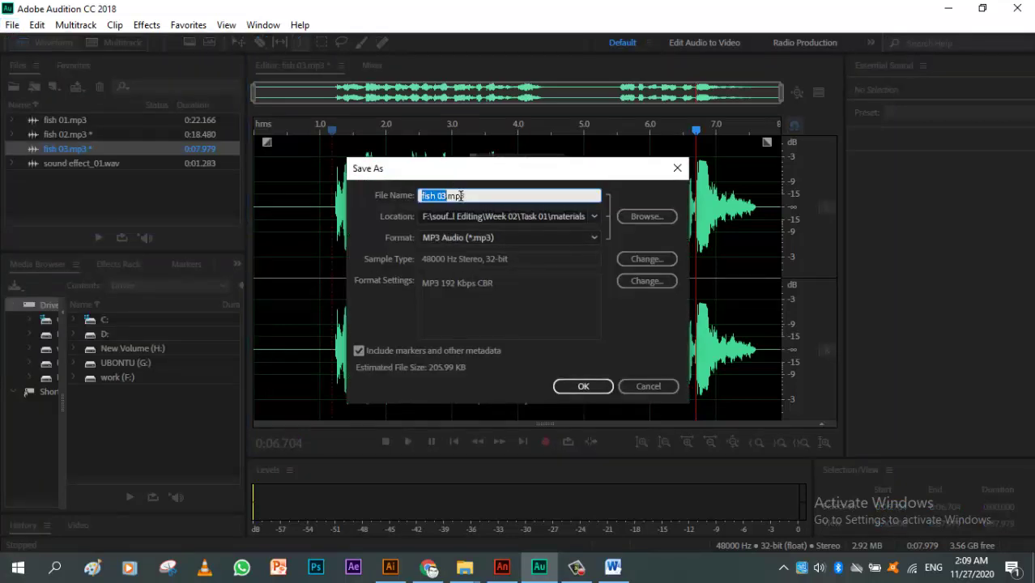
click(547, 238)
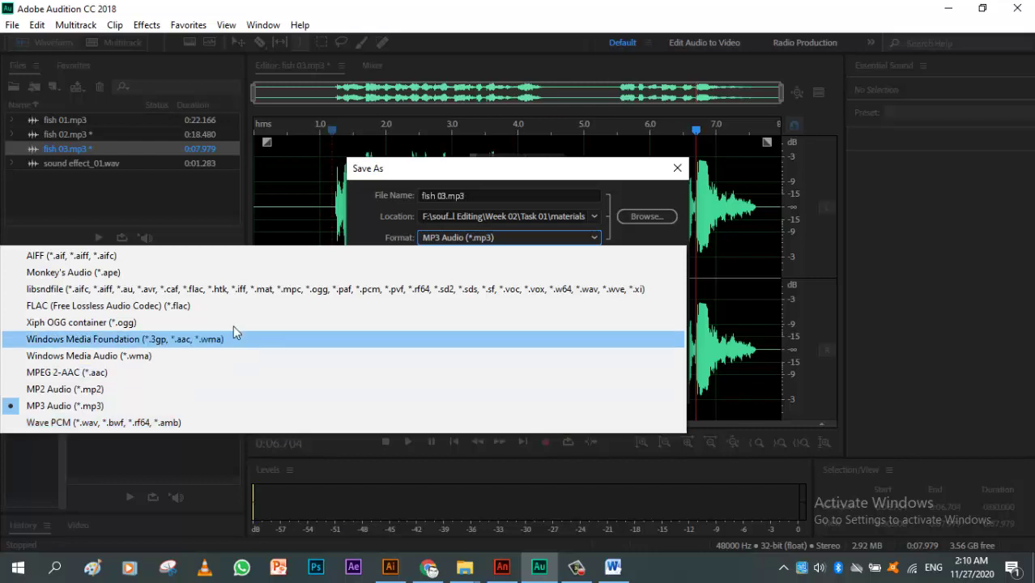
click(572, 184)
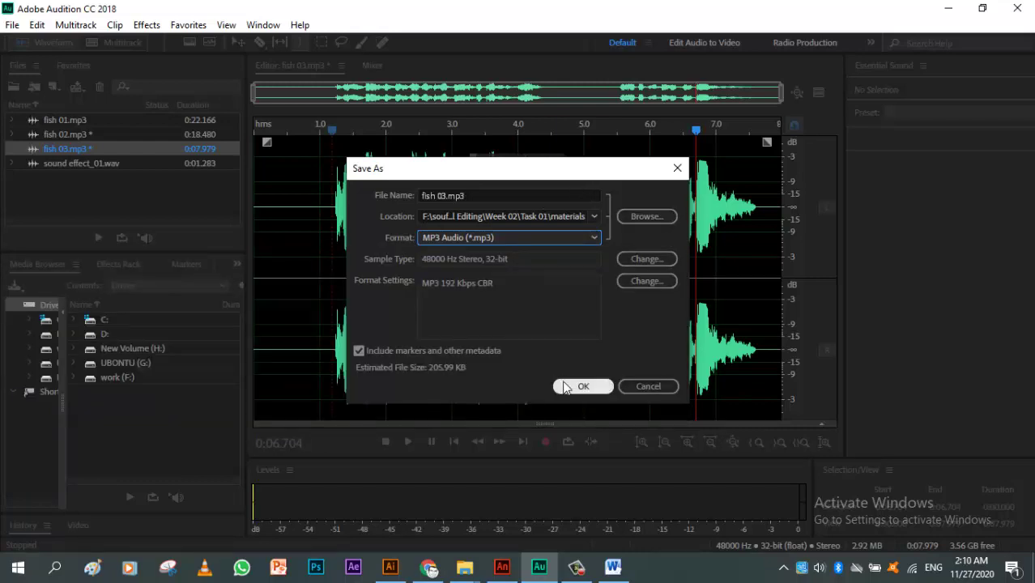
click(644, 391)
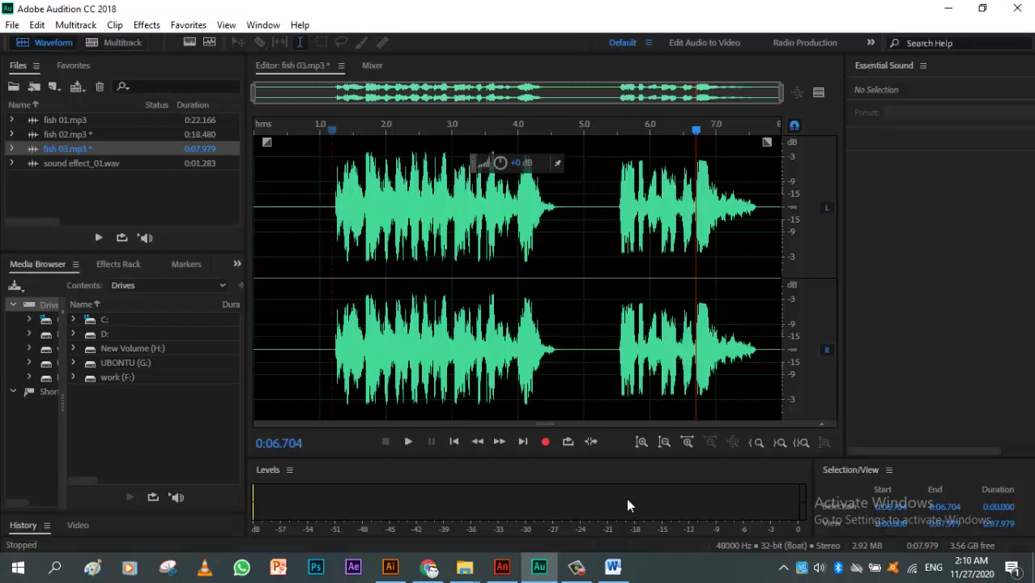
click(587, 572)
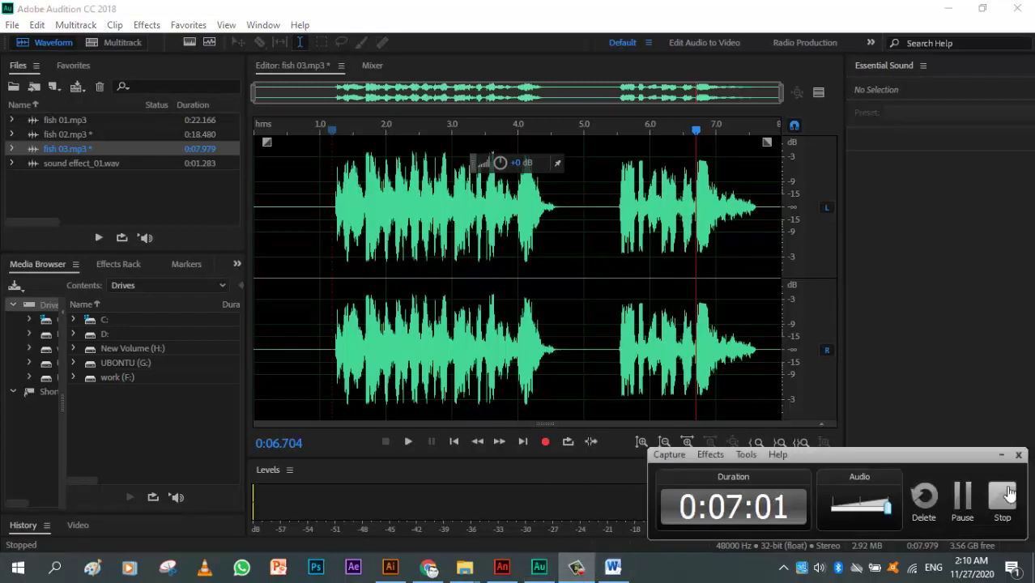